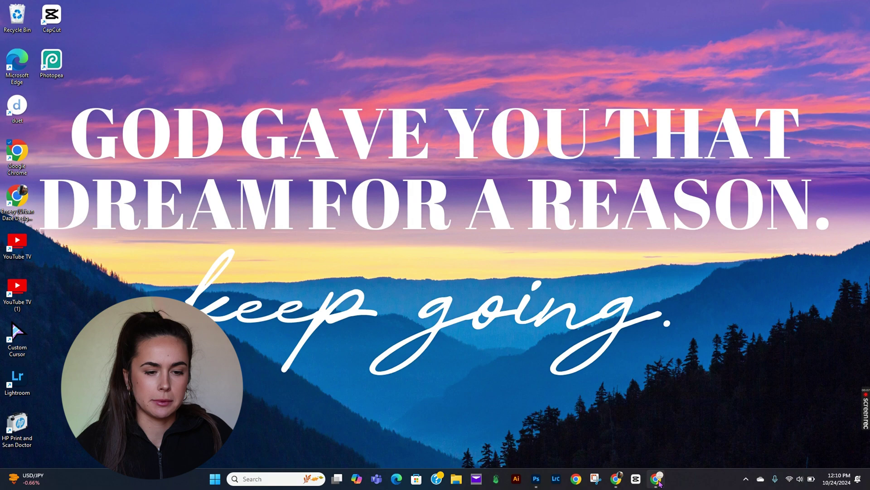
Look through the open Printify, Photopea, Canva and Etsy pages, including the UrbanDazeDownloads shop and its candle video mockup listings.
click(657, 479)
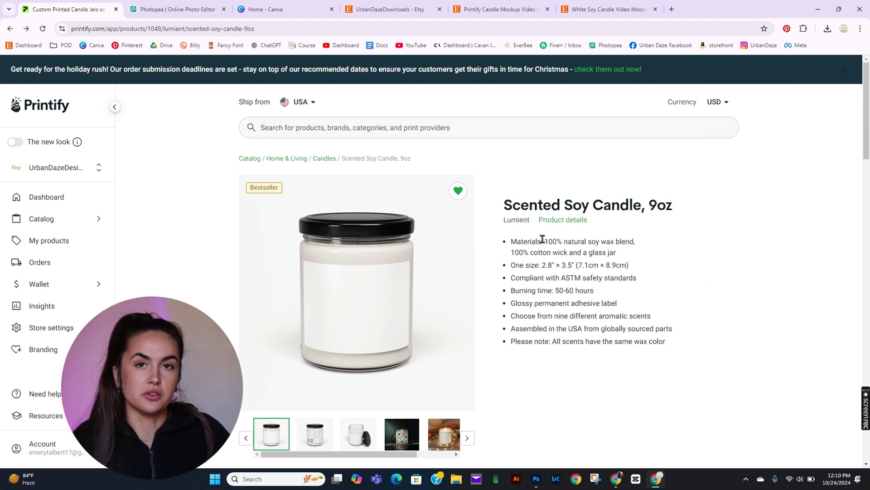
click(171, 6)
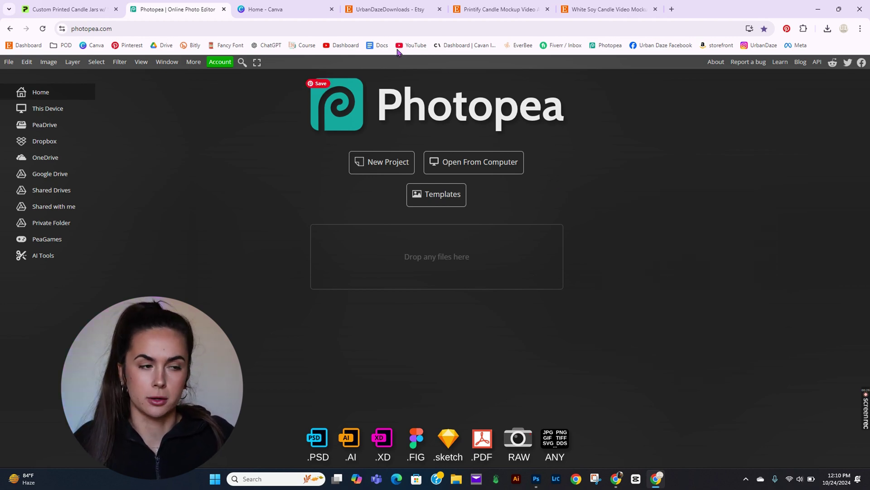
click(283, 7)
click(383, 7)
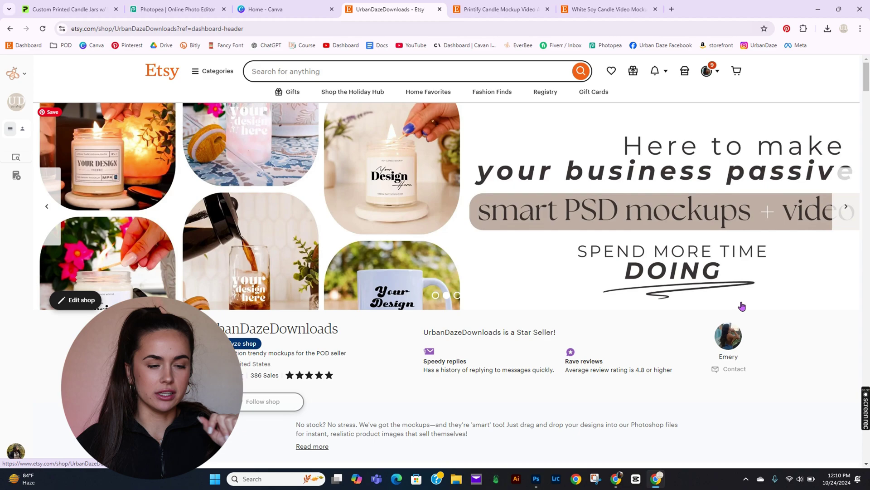
scroll(761, 324, down, 5)
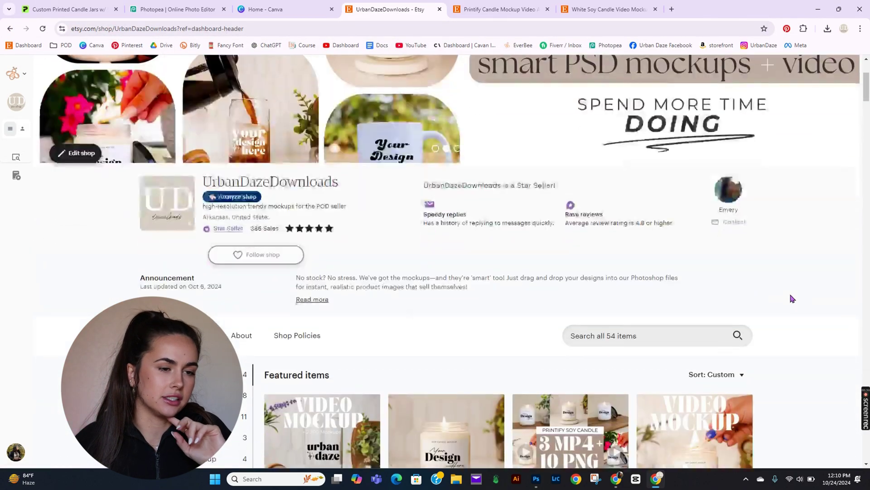
scroll(791, 295, down, 10)
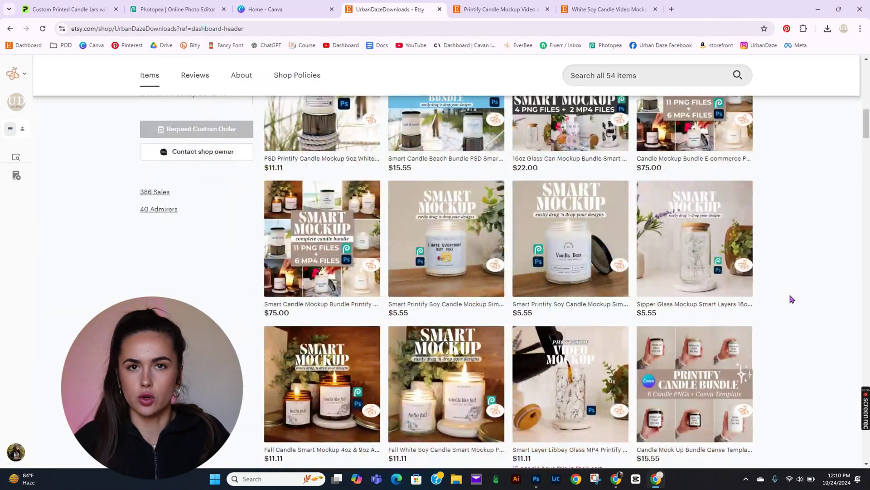
scroll(790, 297, up, 14)
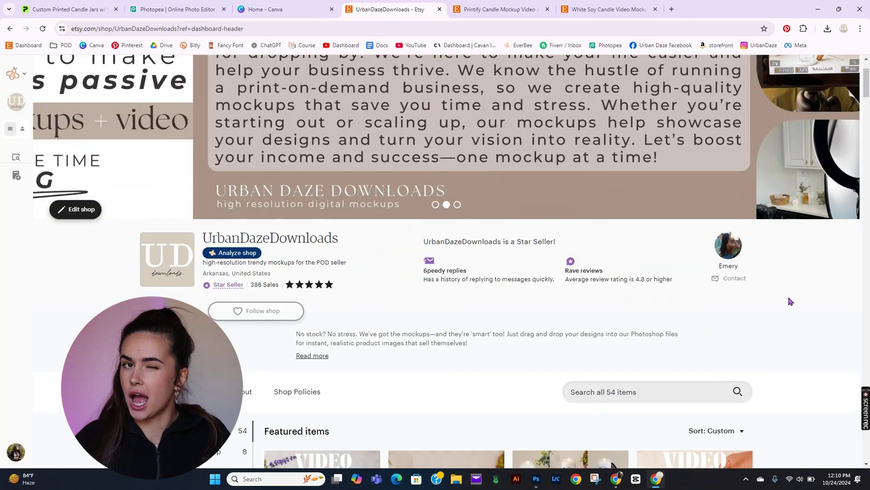
scroll(790, 301, up, 2)
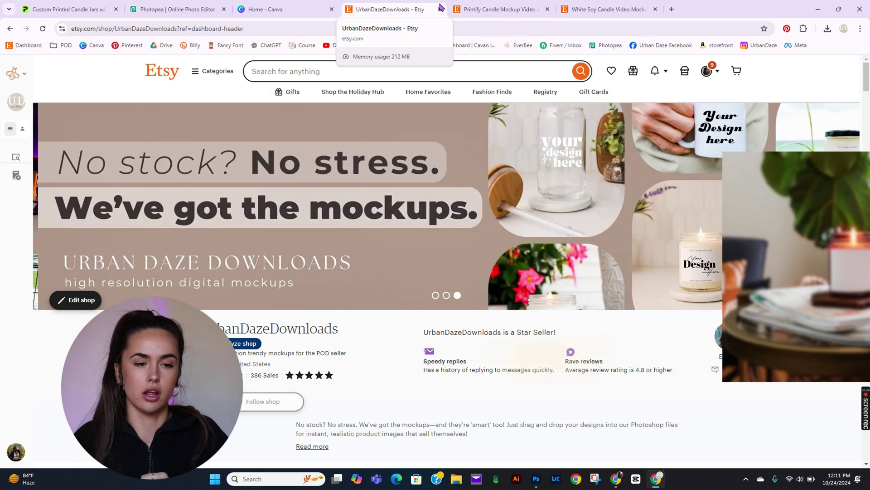
click(533, 9)
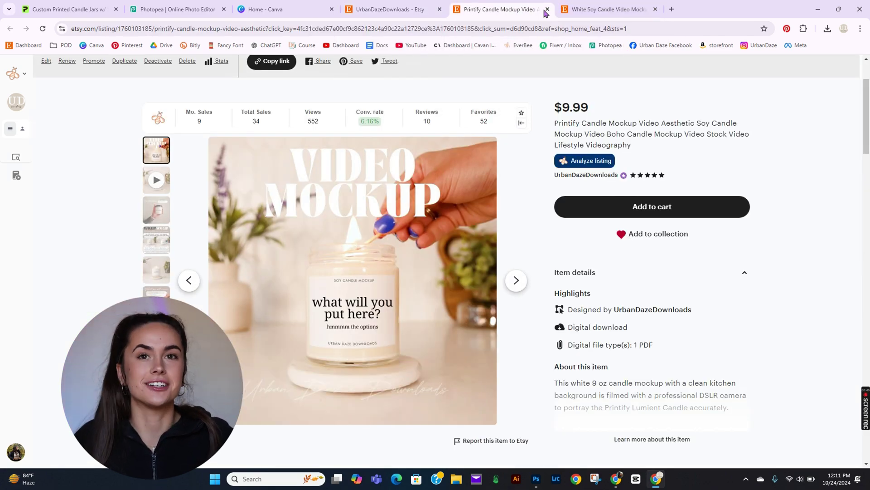
click(603, 8)
click(366, 5)
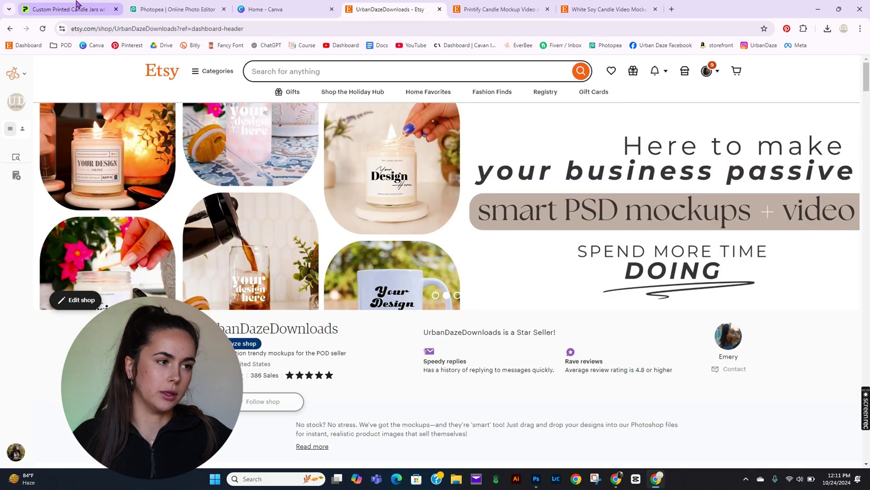
Start designing Printify's Scented Soy Candle, 9oz with Lumient and add the Vanilla luxury candle label design from the library.
click(76, 5)
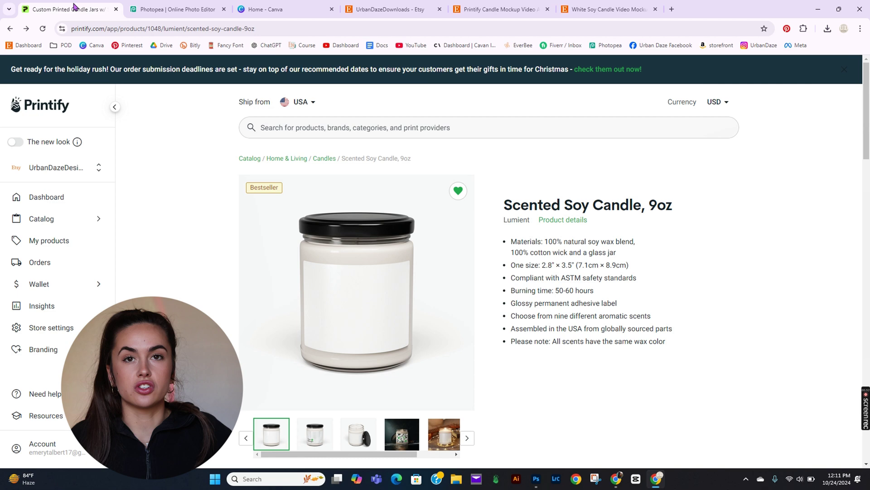
scroll(567, 326, down, 2)
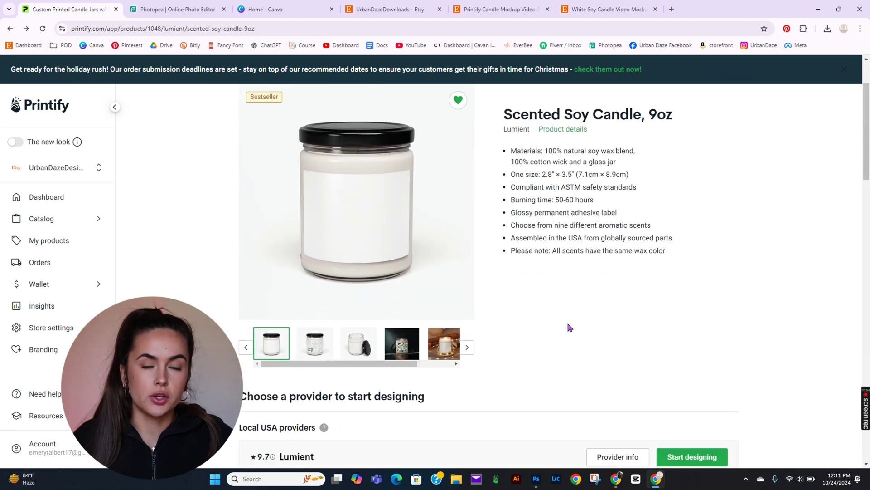
scroll(572, 317, down, 3)
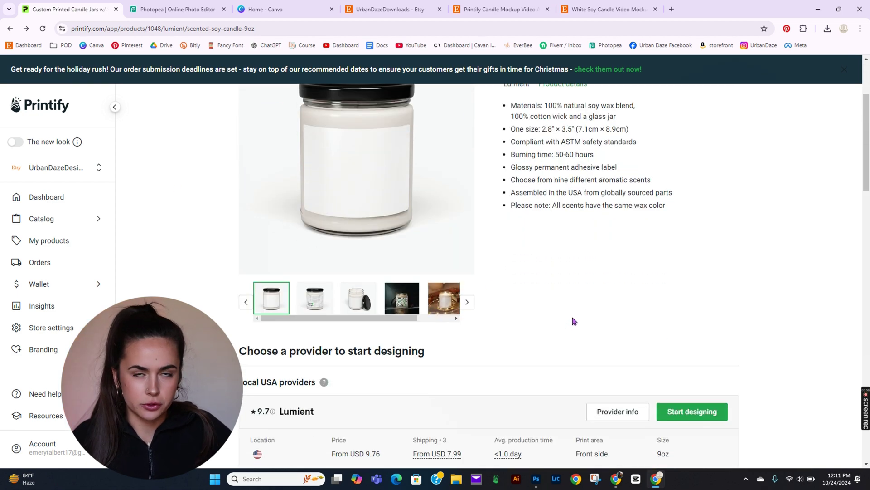
click(681, 325)
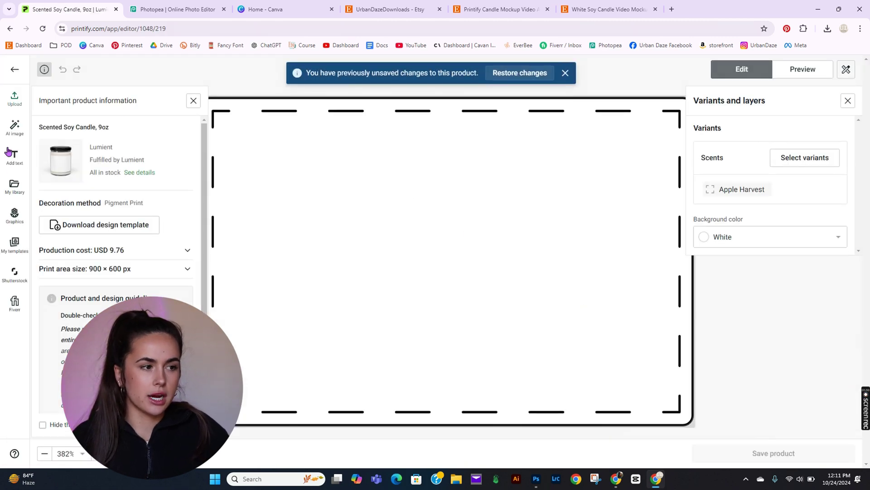
click(14, 190)
click(59, 208)
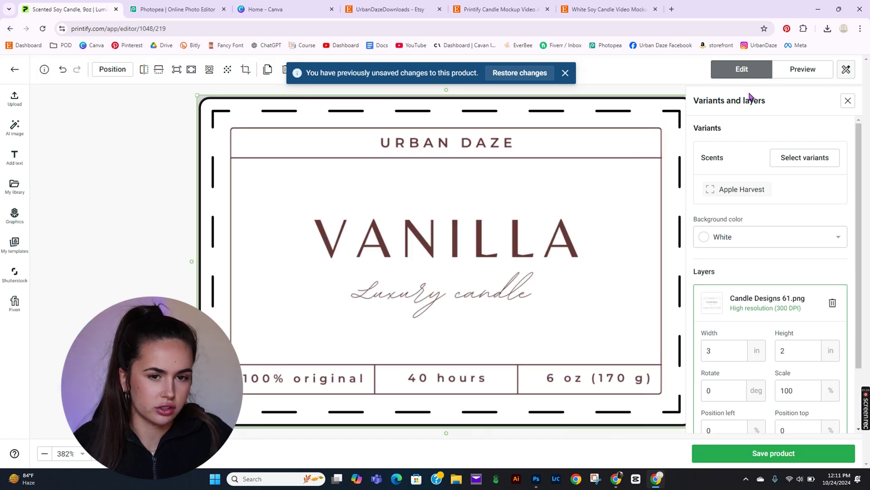
Preview the labelled candle in the Context 3 mockup view and download the mockups.
click(800, 75)
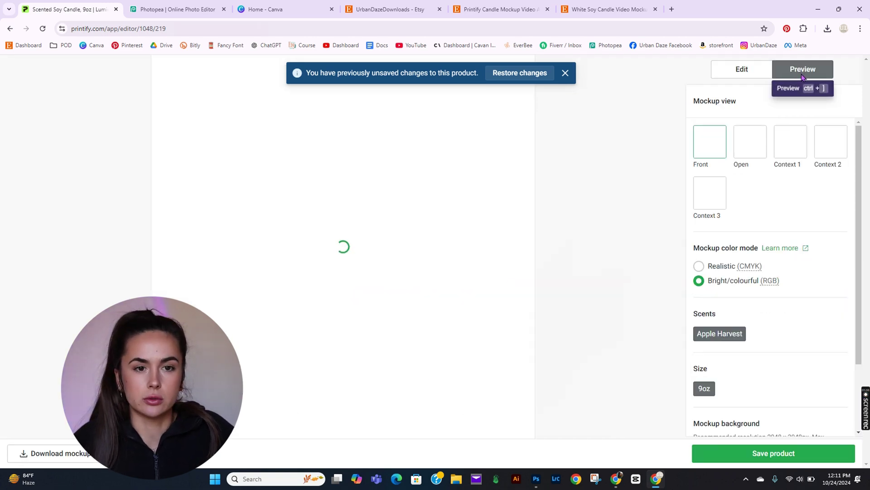
click(714, 195)
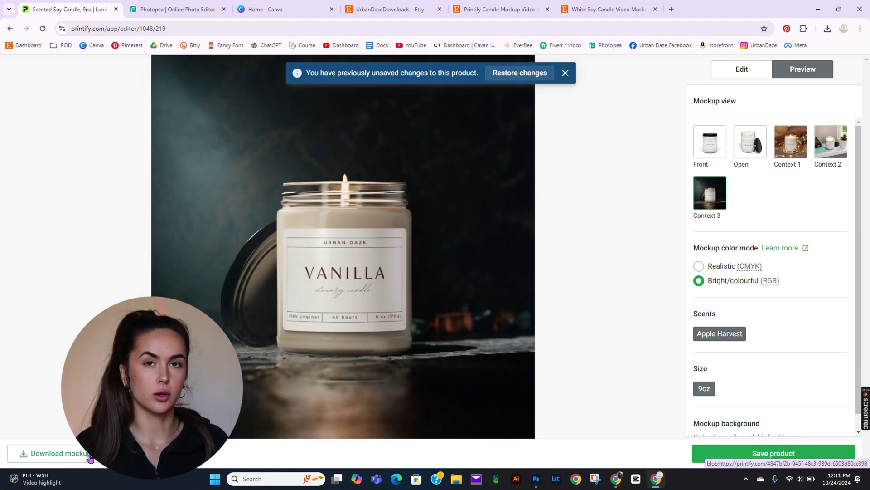
click(90, 458)
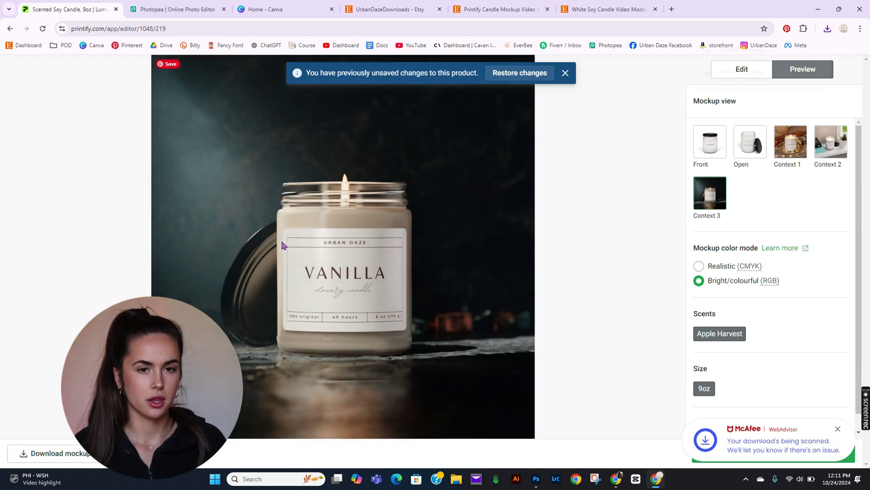
Switch to Photopea and open the Context 3 (7) candle mockup from the Downloads folder.
click(147, 7)
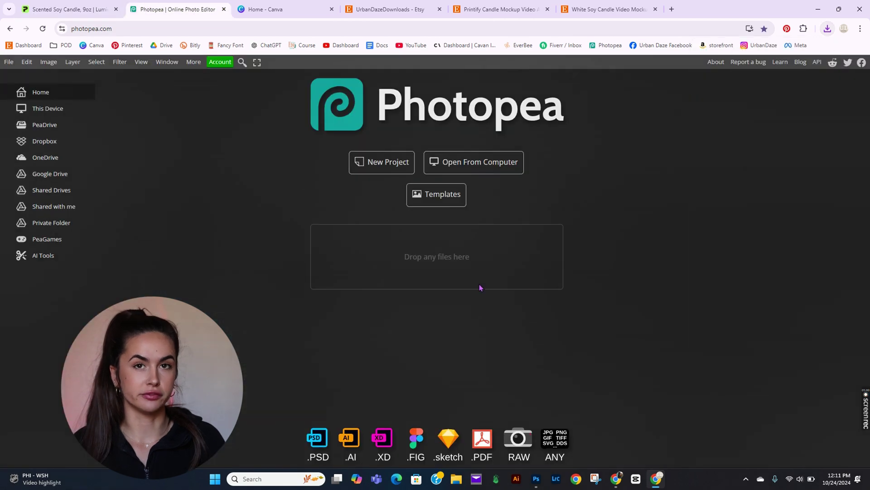
click(483, 164)
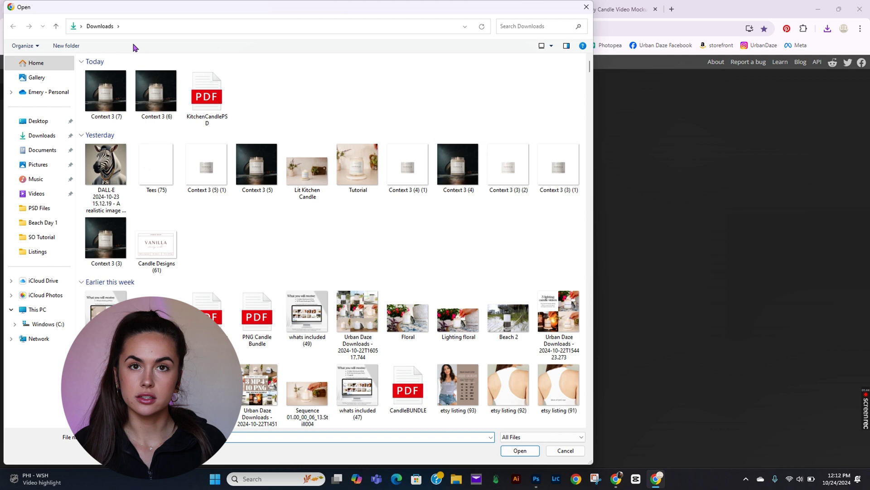
click(105, 83)
double_click(105, 83)
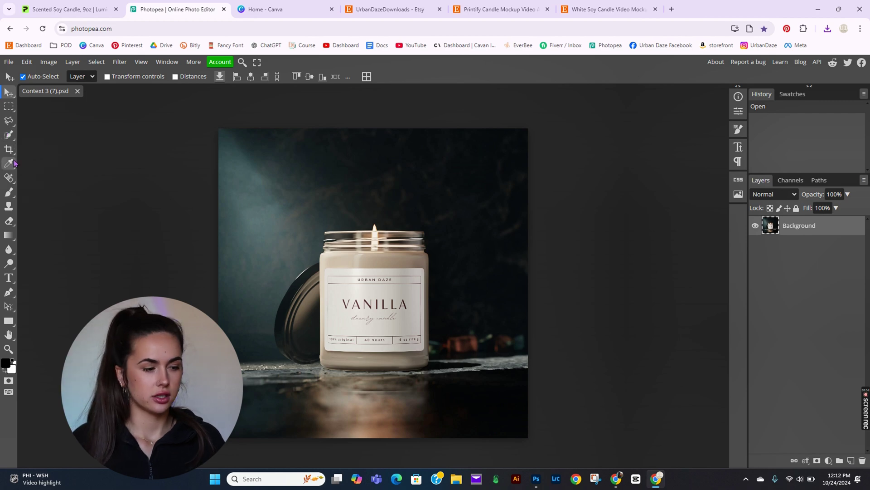
Select the Vanilla label on the candle jar with the Quick Selection tool.
key(ctrl+plus)
click(9, 134)
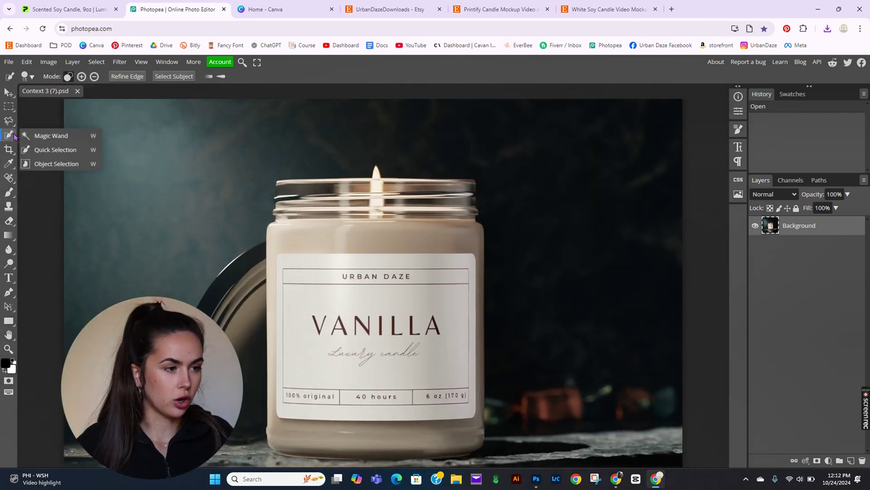
click(47, 157)
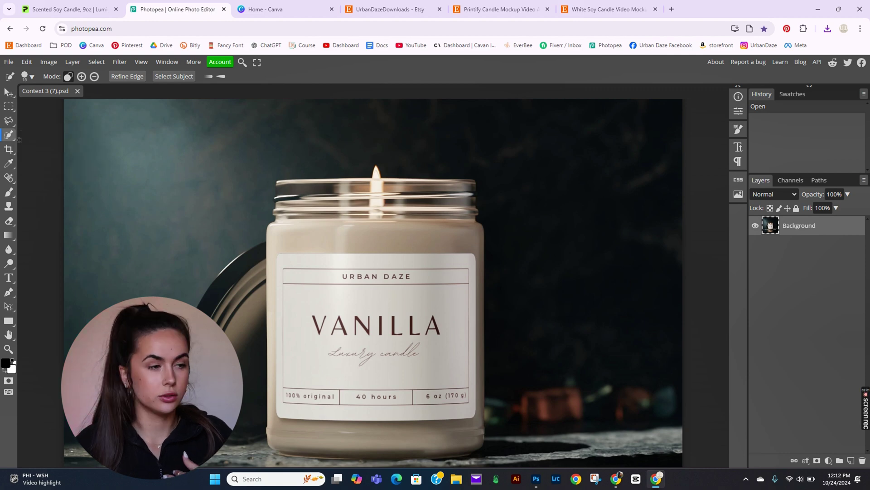
click(46, 151)
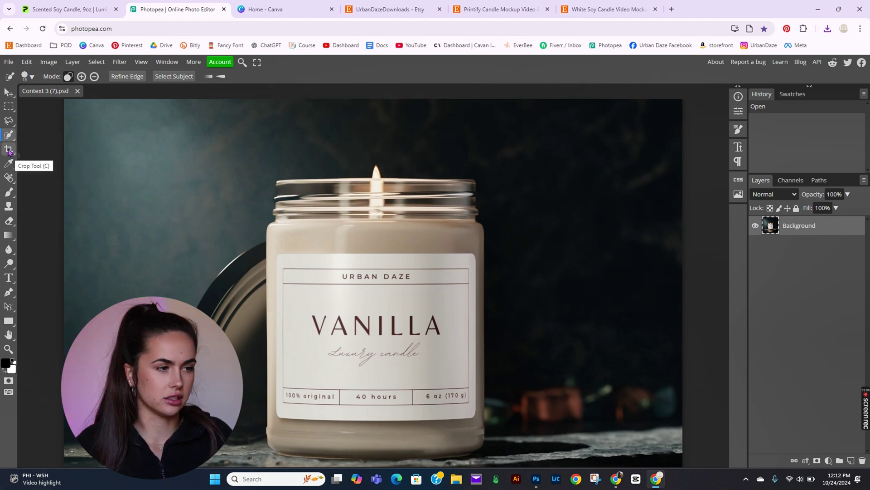
click(9, 126)
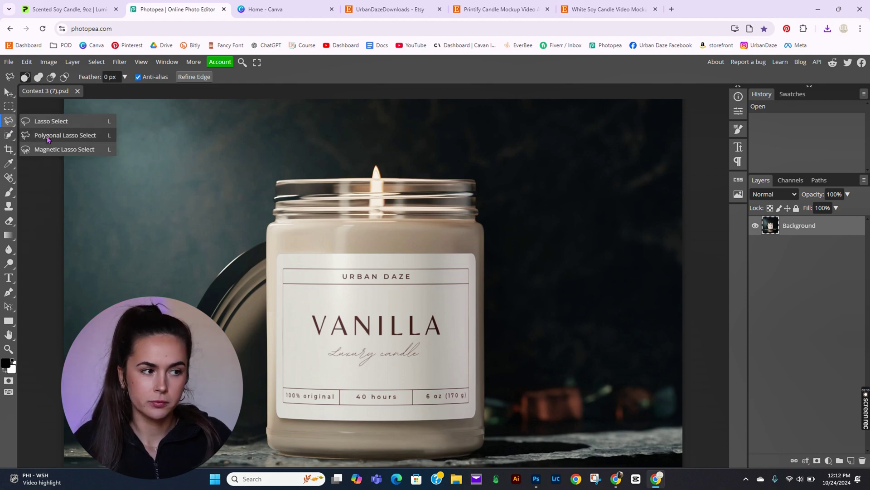
click(9, 134)
click(367, 292)
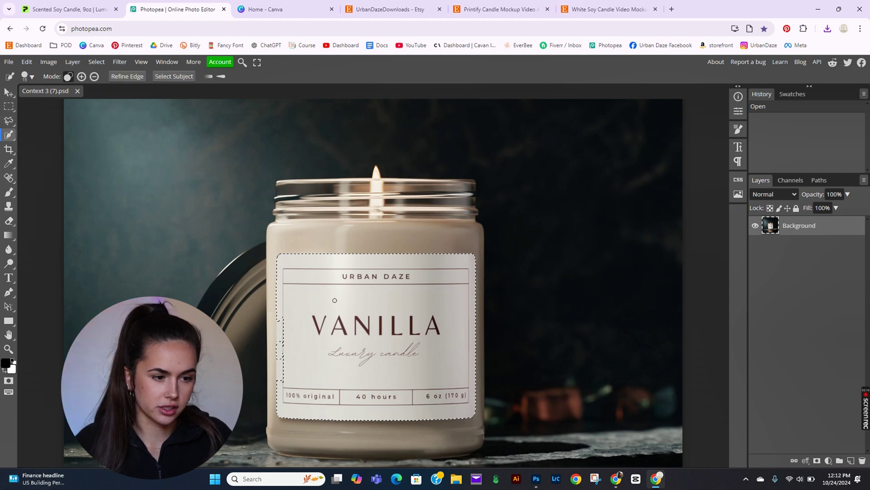
Clean up the selection along the label's left edge, adding missed label areas and subtracting the jar glass.
click(283, 328)
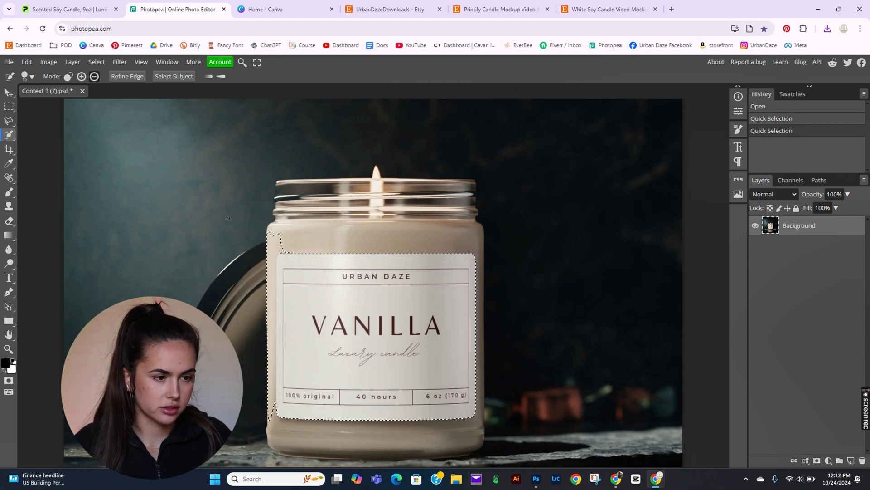
alt+click(269, 233)
alt+click(281, 238)
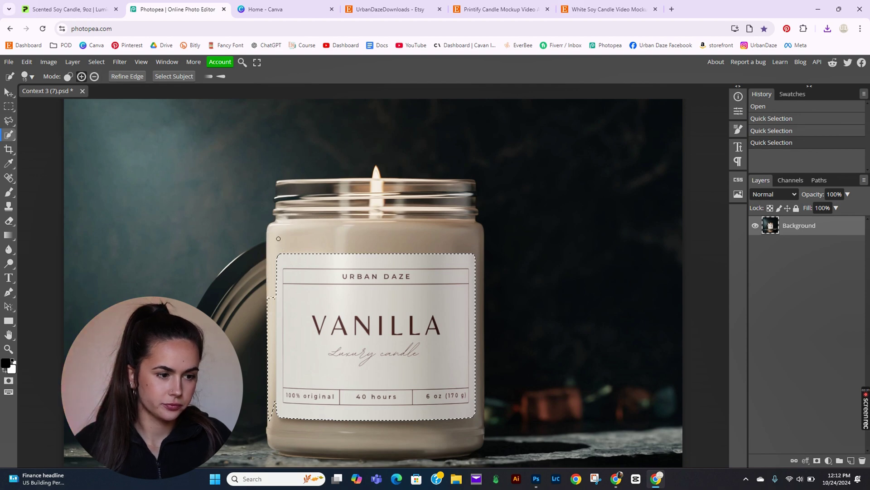
alt+click(269, 329)
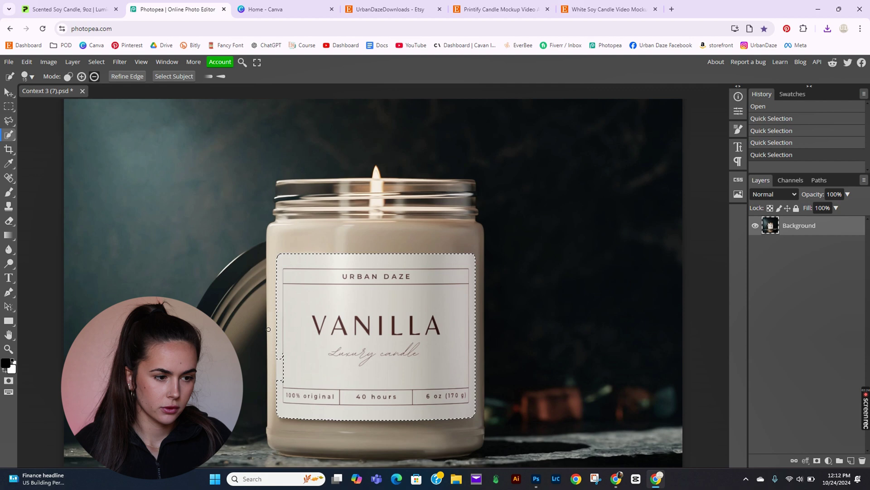
click(282, 372)
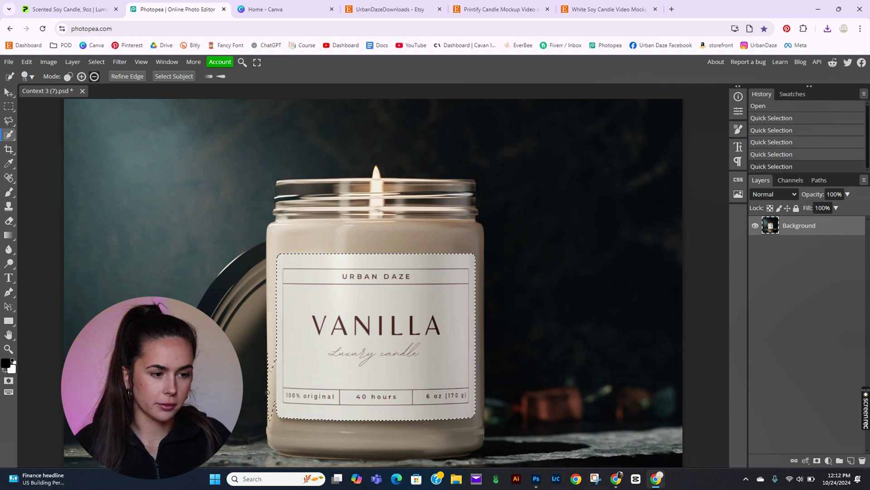
click(285, 382)
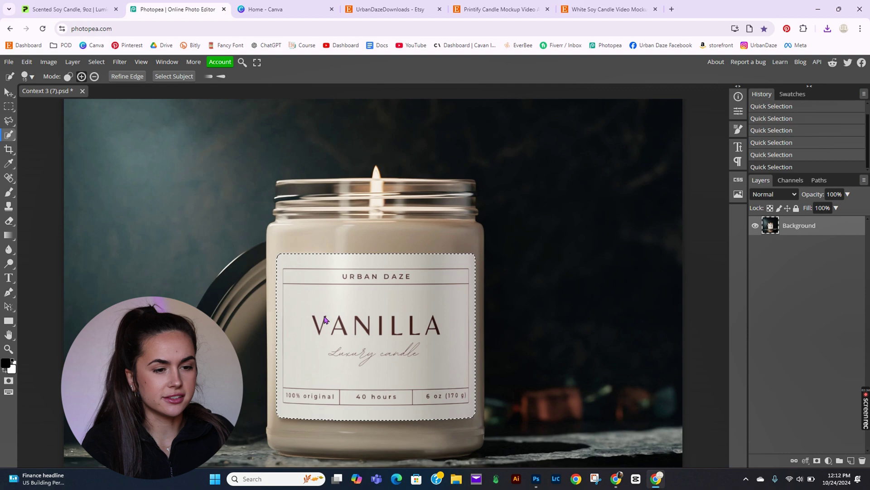
Check the label selection's edges and output the selected label to a new layer using Refine Edge.
key(ctrl+plus)
key(ctrl+plus)
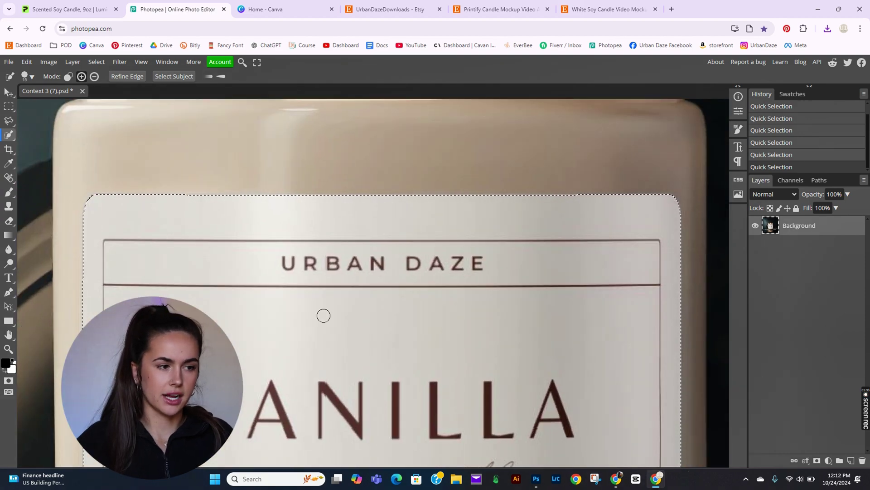
drag(389, 404, 405, 174)
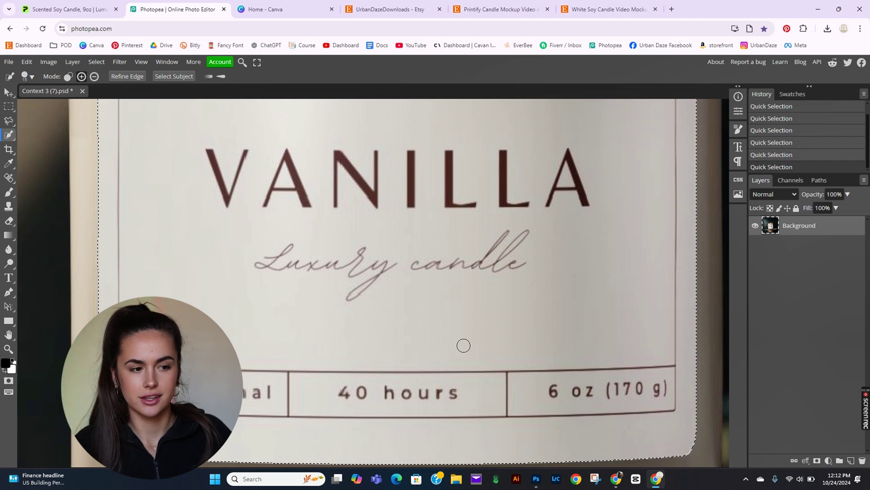
drag(453, 379, 455, 310)
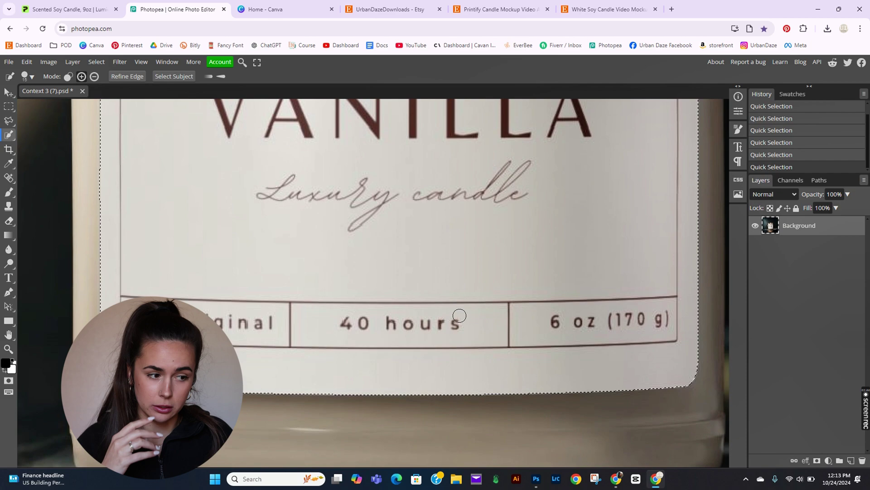
scroll(460, 315, up, 3)
scroll(460, 315, left, 2)
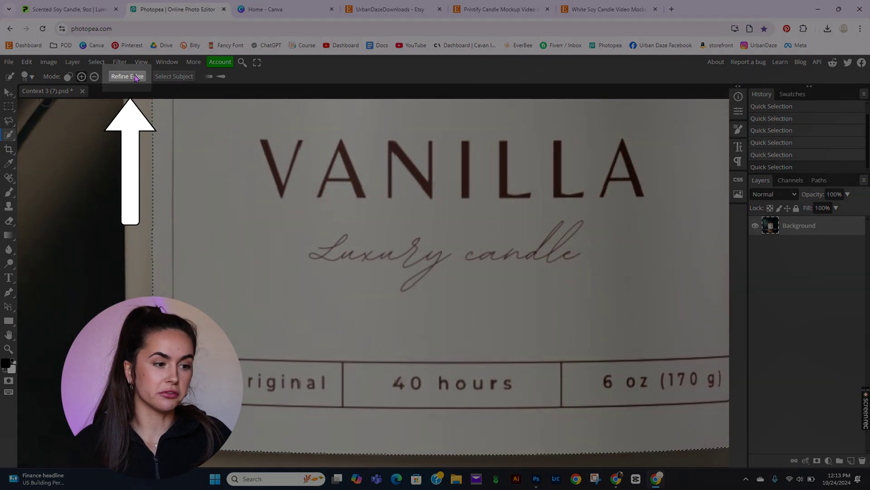
click(134, 79)
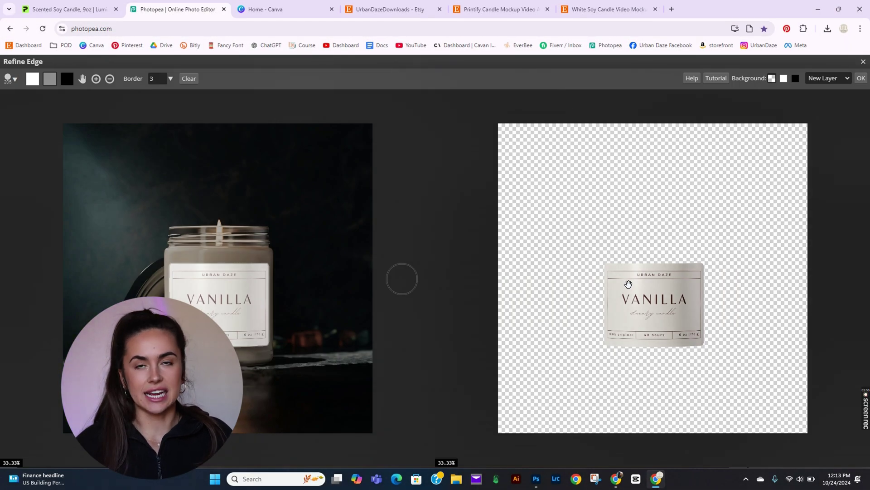
scroll(402, 279, up, 2)
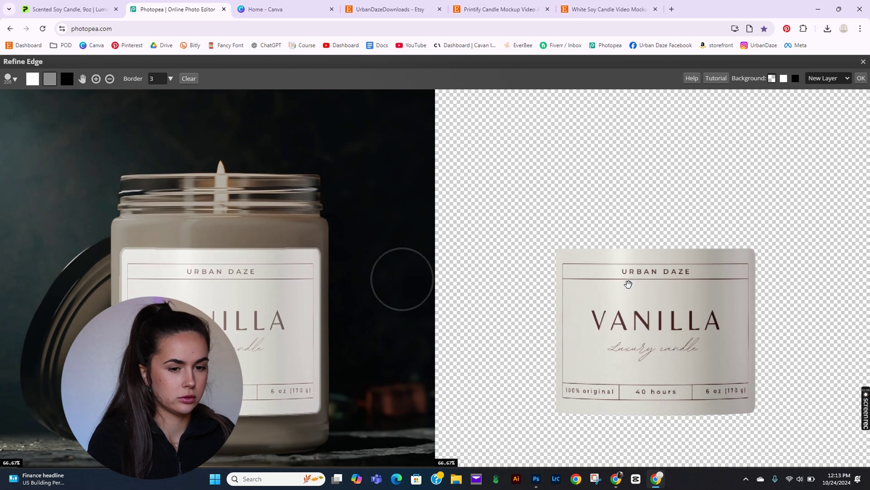
scroll(628, 284, up, 1)
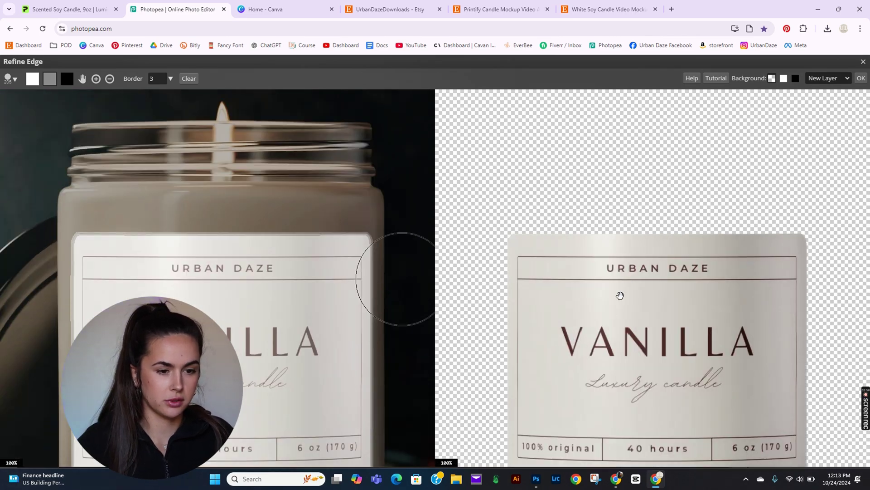
scroll(618, 295, down, 3)
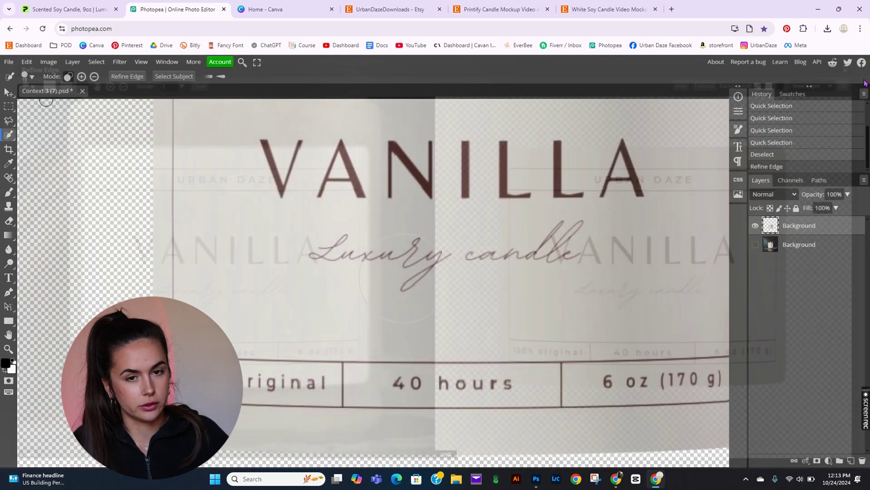
click(861, 78)
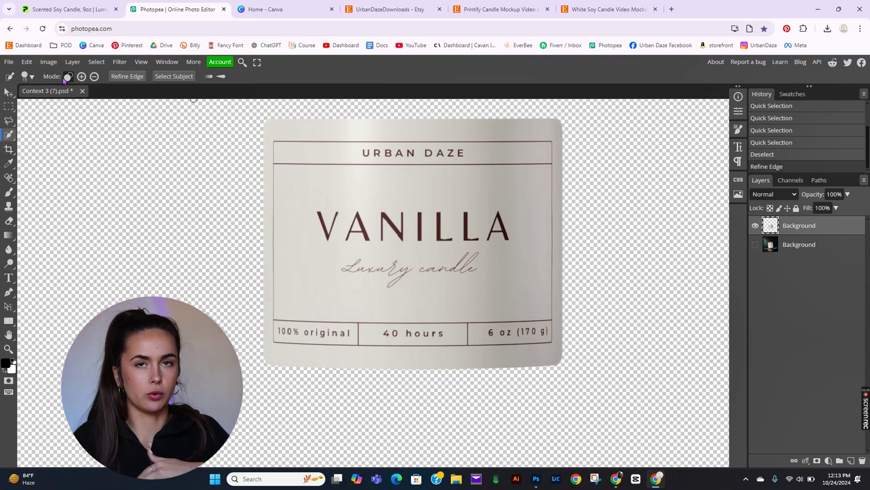
Brighten the isolated label with a Levels adjustment, setting the white input to 241 and the midtone to 0.99.
click(52, 63)
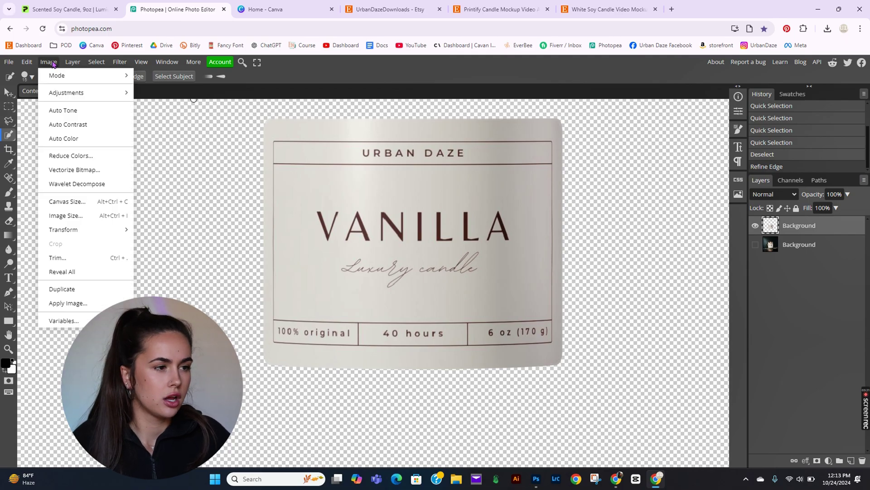
mouse_move(78, 93)
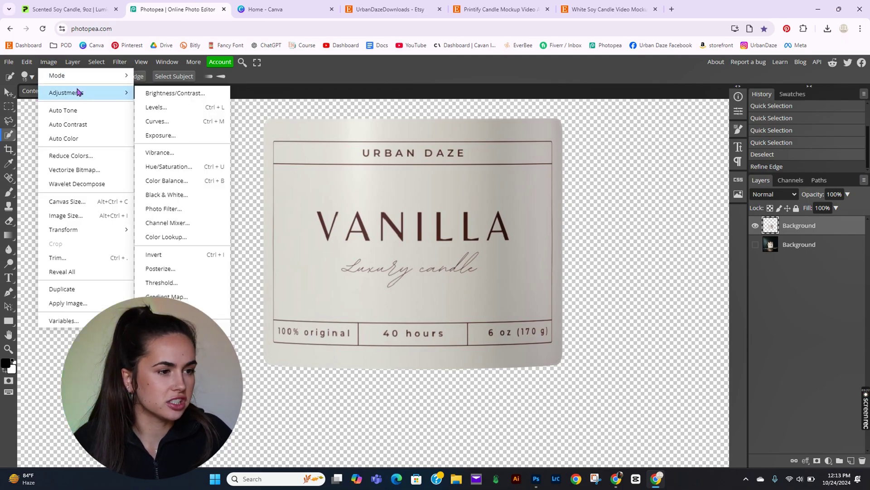
click(168, 113)
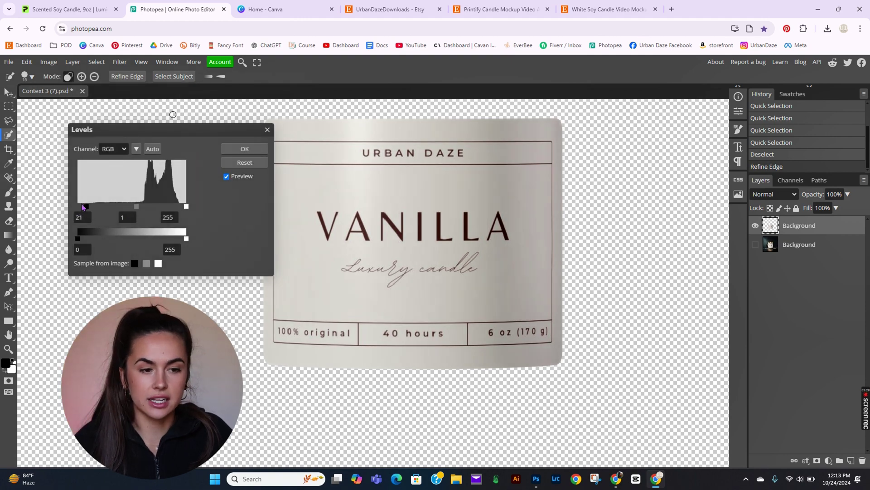
drag(185, 207, 181, 208)
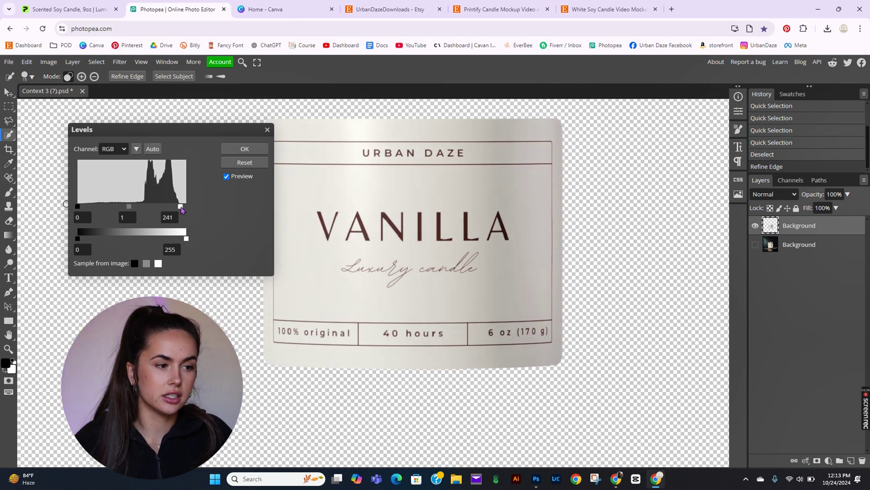
drag(130, 207, 130, 209)
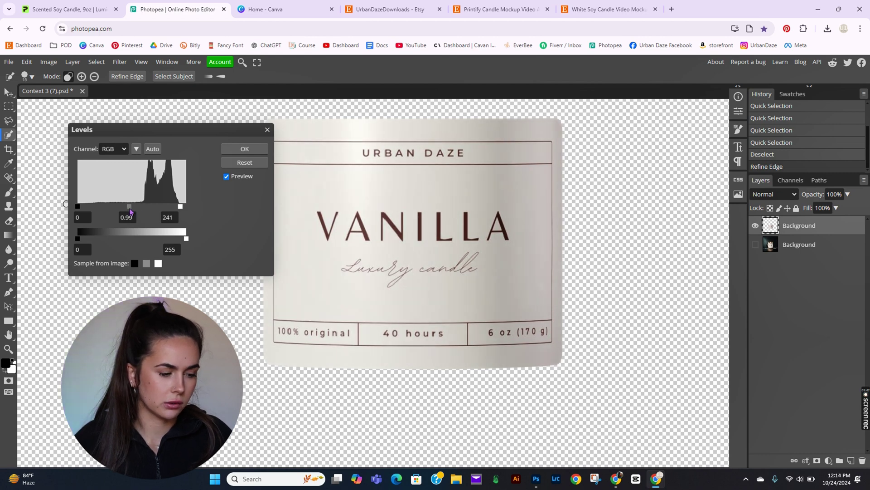
click(244, 148)
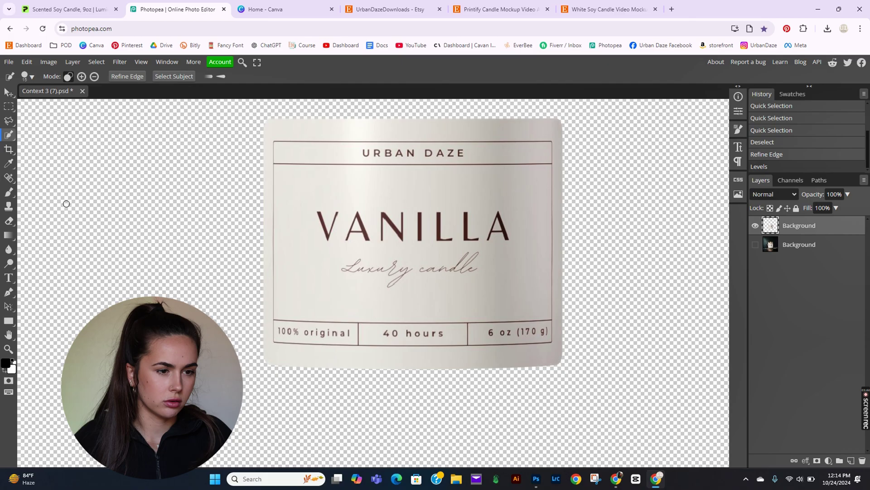
Export the isolated label as a 2048 × 2048 px PNG named Context 3 (7) at 100% quality.
click(9, 62)
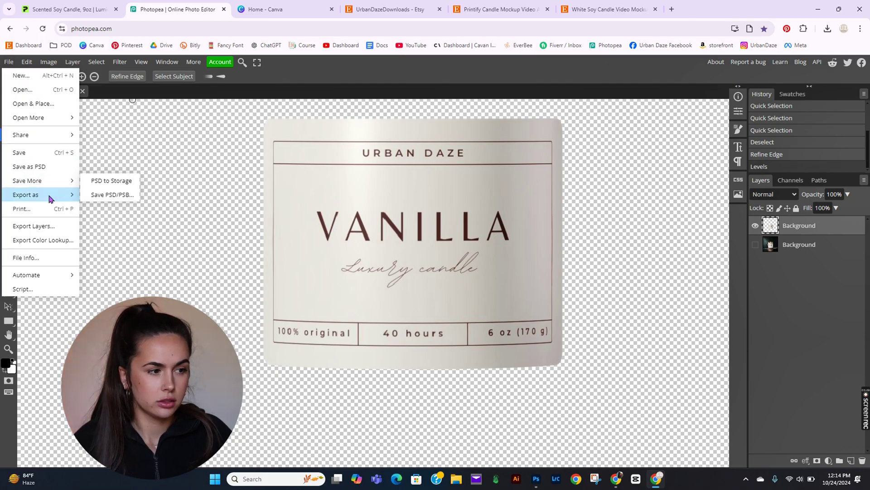
mouse_move(49, 196)
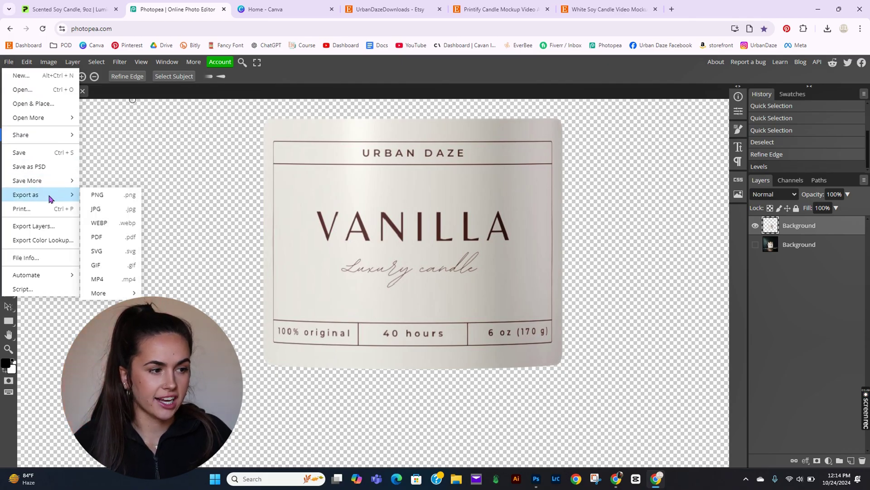
click(95, 195)
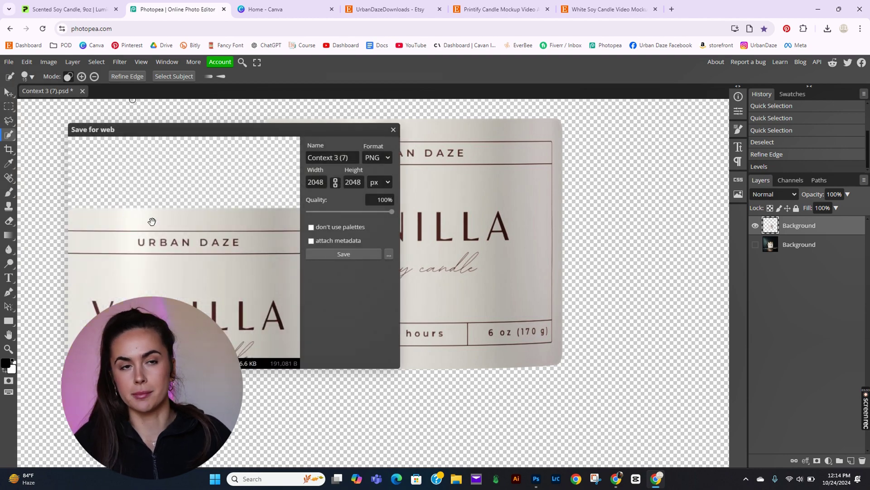
click(362, 255)
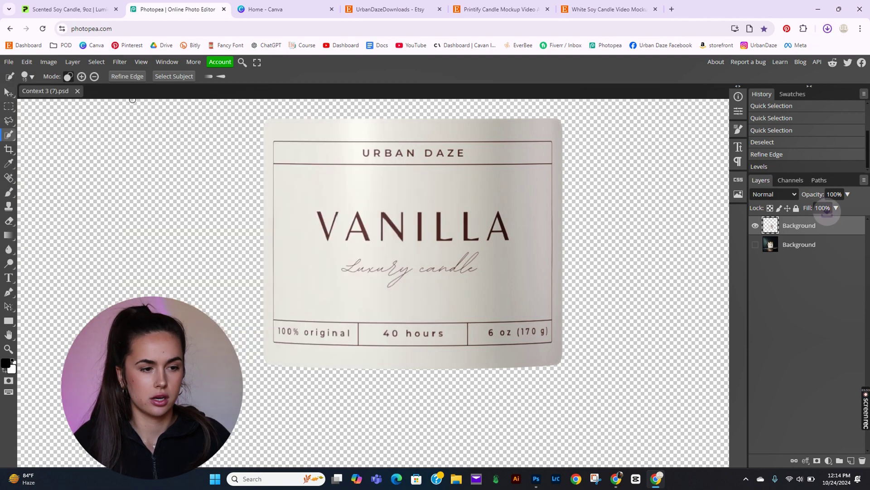
Switch to Canva, open the Tutorial design and delete the existing Vanilla label from the candle on page 1.
click(315, 5)
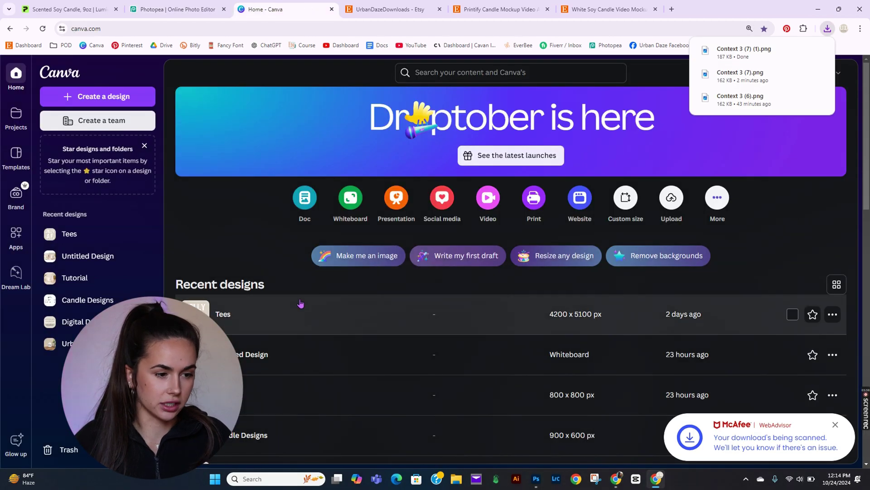
scroll(299, 305, down, 3)
click(278, 265)
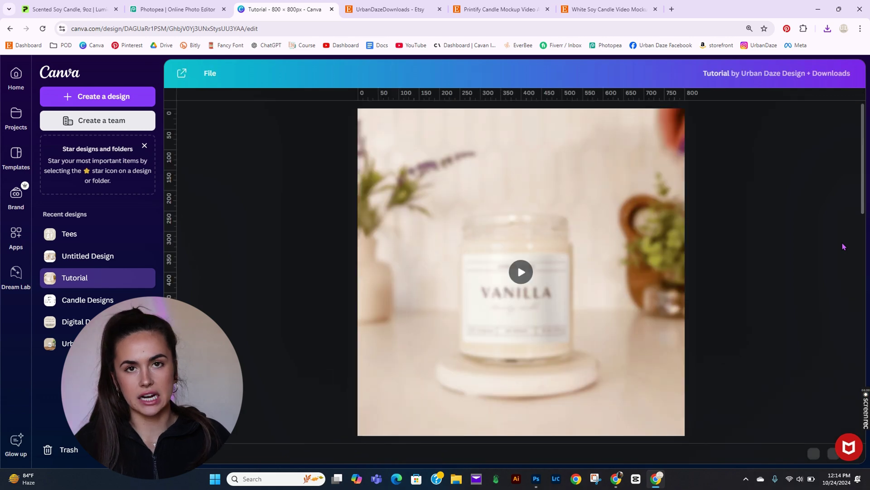
click(520, 317)
click(432, 315)
key(Delete)
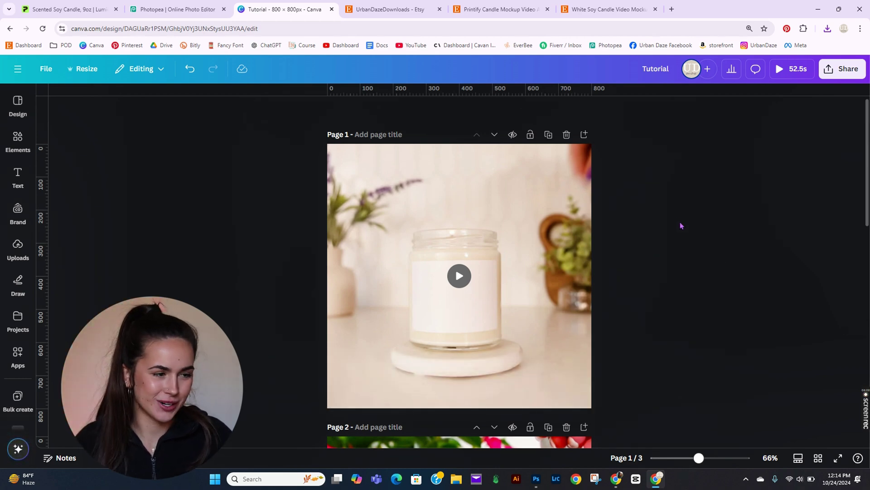
Upload the Context 3 (7) (1) label image from the Downloads folder and add it to page 1.
click(14, 249)
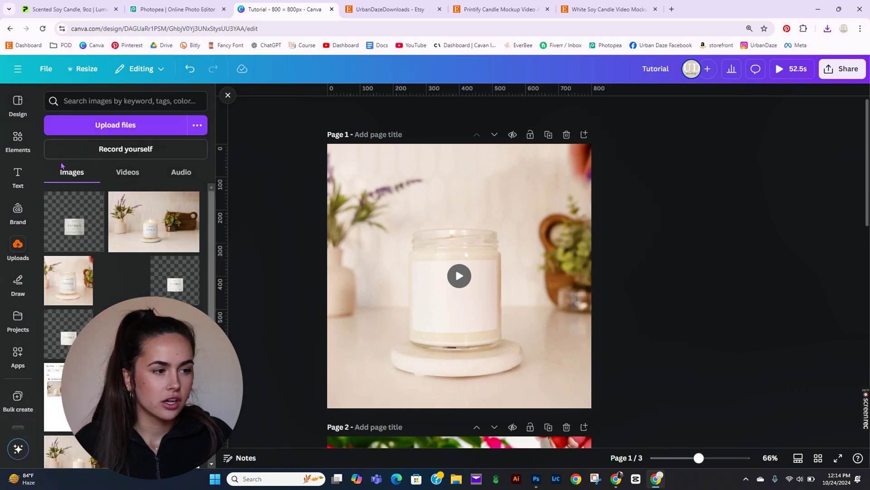
click(78, 126)
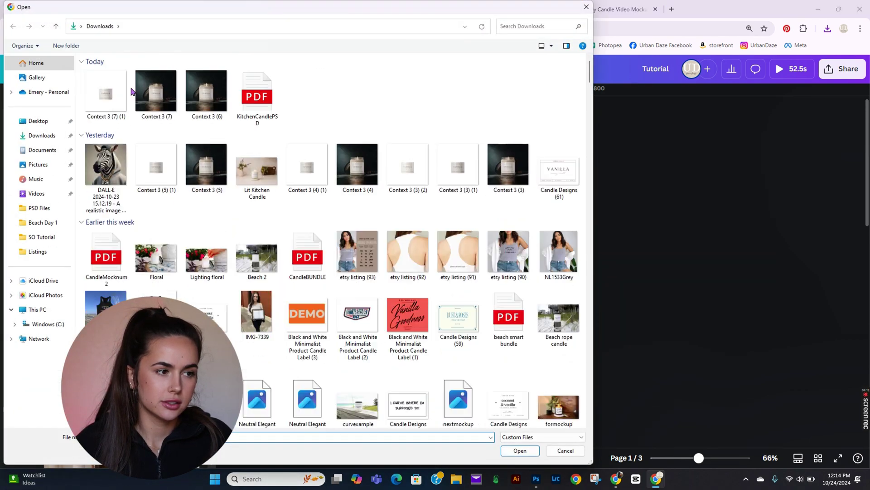
double_click(117, 89)
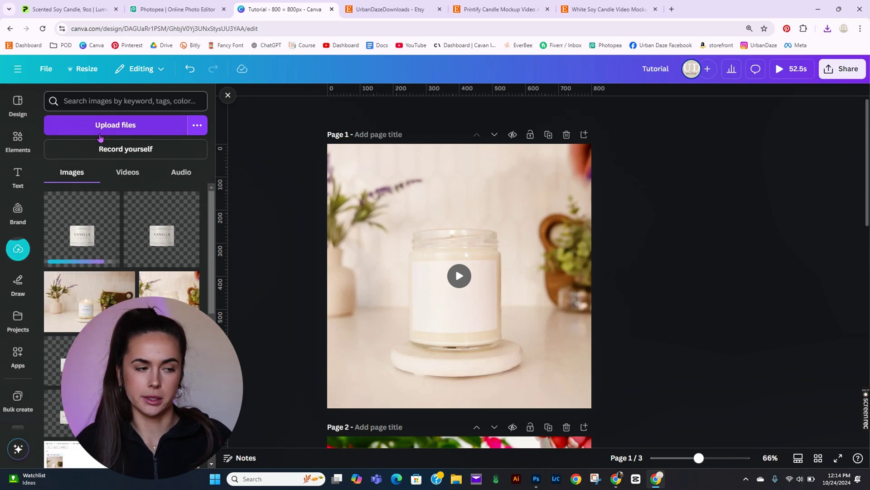
mouse_move(85, 234)
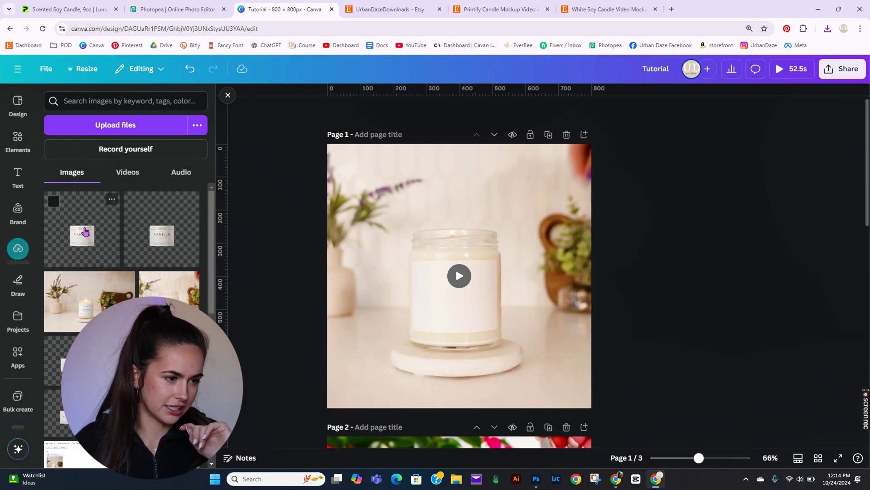
click(84, 233)
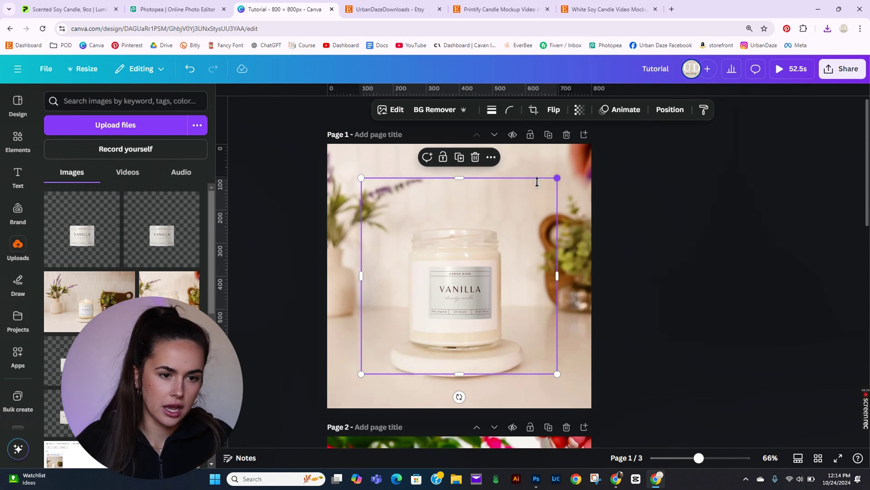
Crop the transparent margins around the Vanilla label image on all sides and fit it over the jar's blank label.
drag(475, 179, 476, 249)
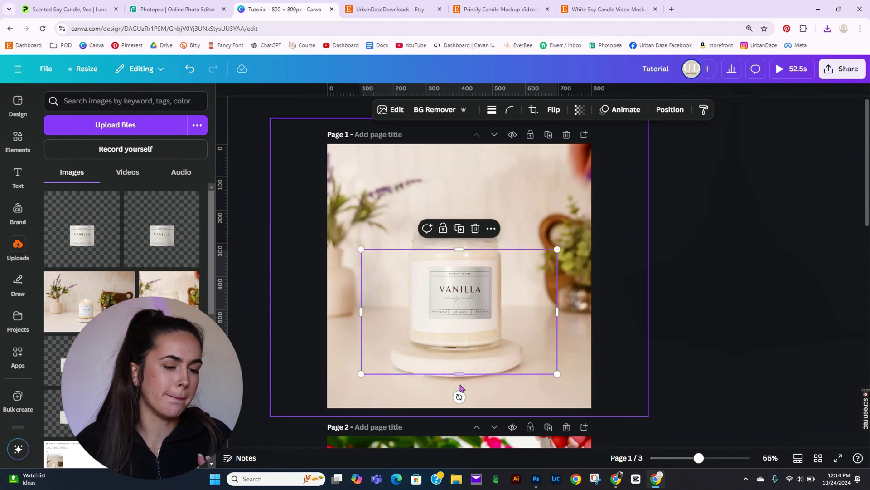
drag(459, 374, 467, 332)
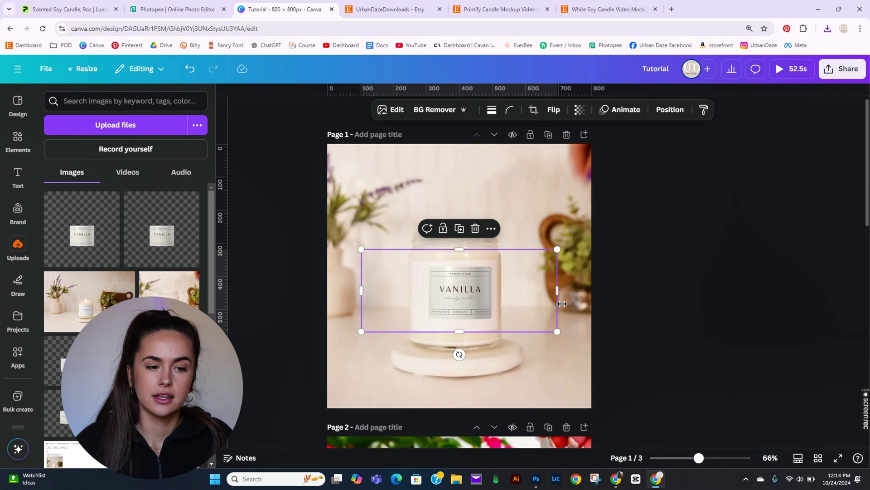
drag(560, 295, 504, 304)
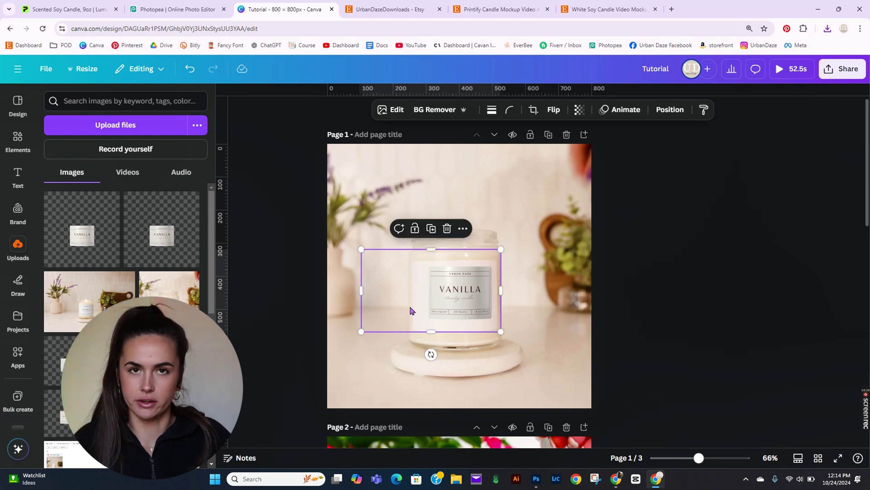
drag(364, 290, 423, 289)
drag(422, 333, 402, 352)
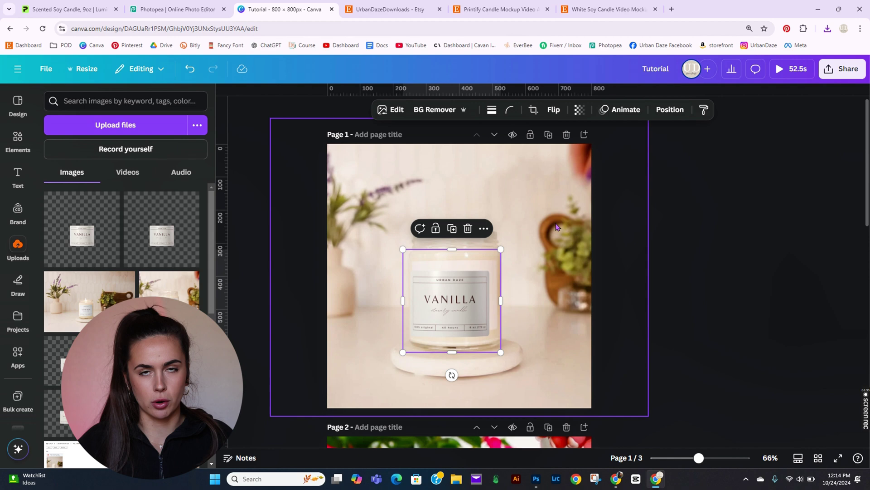
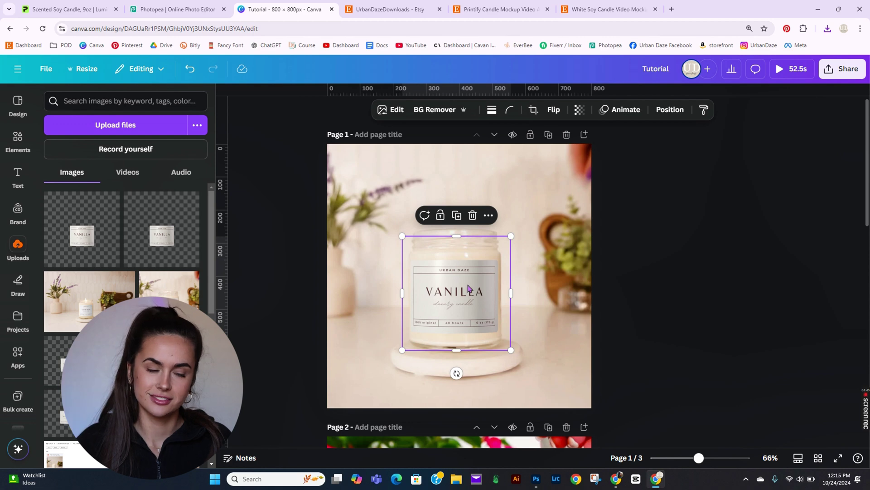
Adjust the label image on page 1 to brightness 16, contrast 11, highlights 20, shadows 24 and whites 9.
click(456, 368)
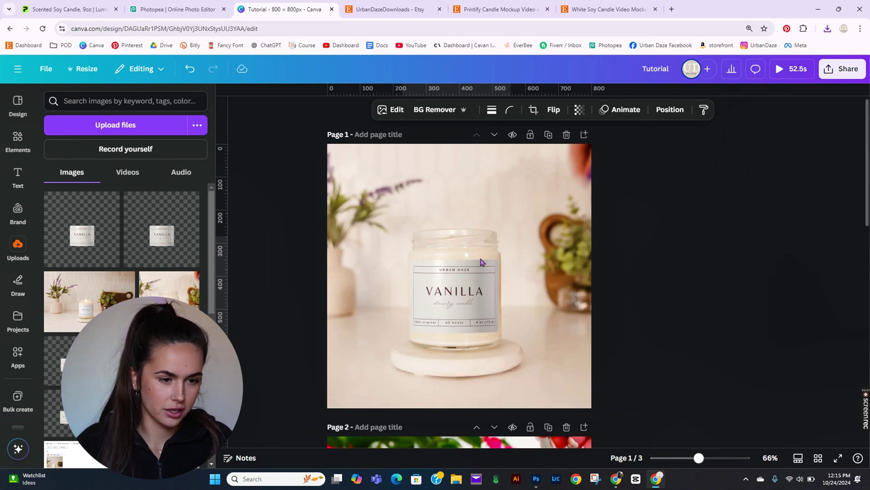
click(455, 346)
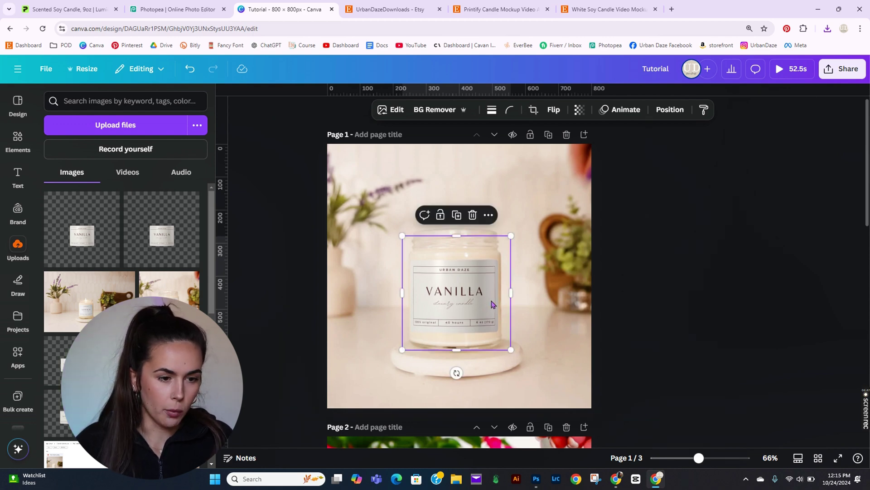
click(394, 114)
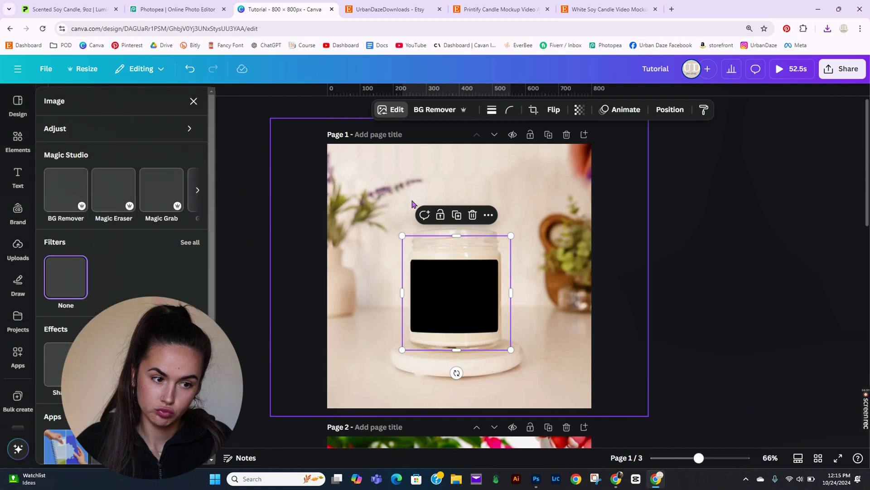
click(120, 132)
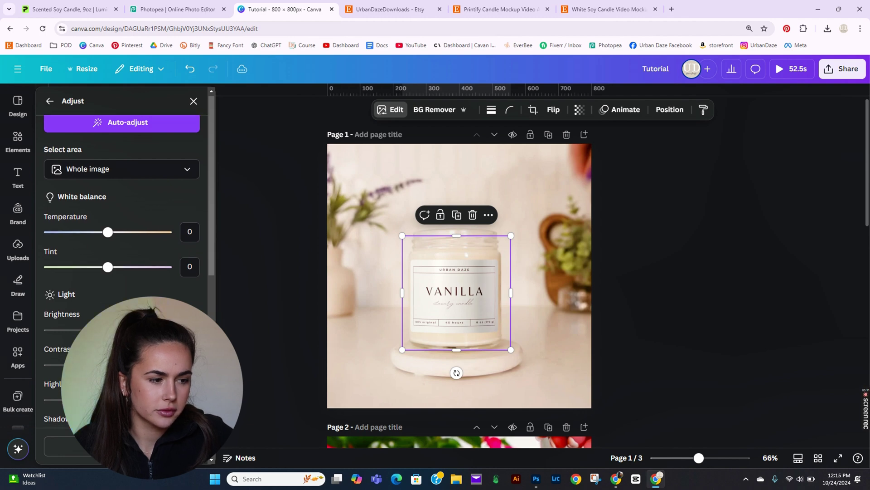
scroll(65, 357, down, 1)
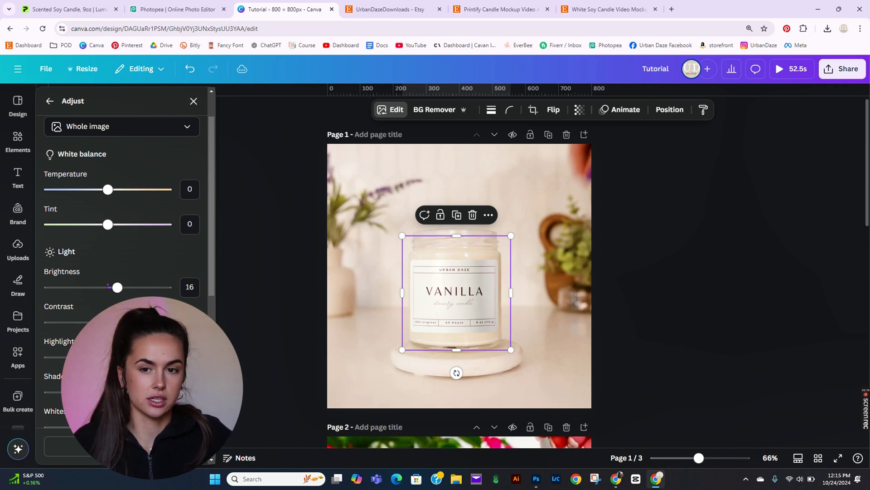
scroll(118, 221, down, 3)
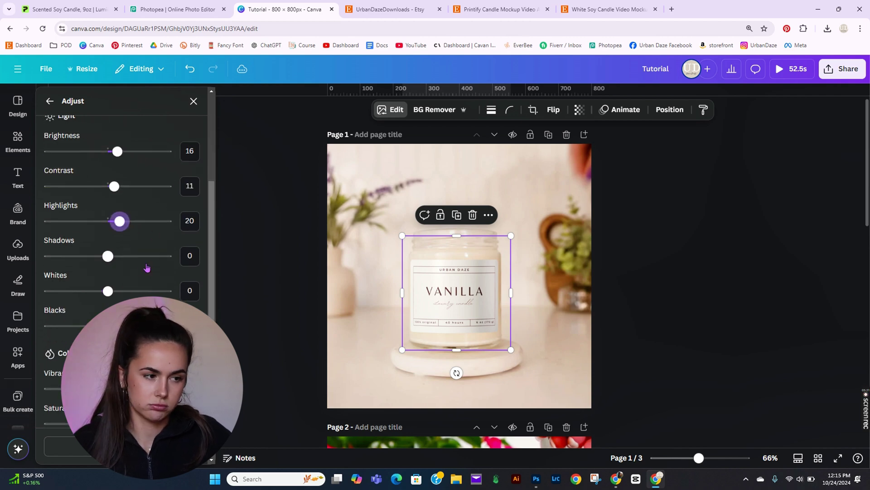
mouse_move(107, 257)
mouse_down()
mouse_move(92, 257)
mouse_move(117, 257)
mouse_move(19, 272)
mouse_move(136, 256)
mouse_move(53, 257)
mouse_move(121, 259)
mouse_up()
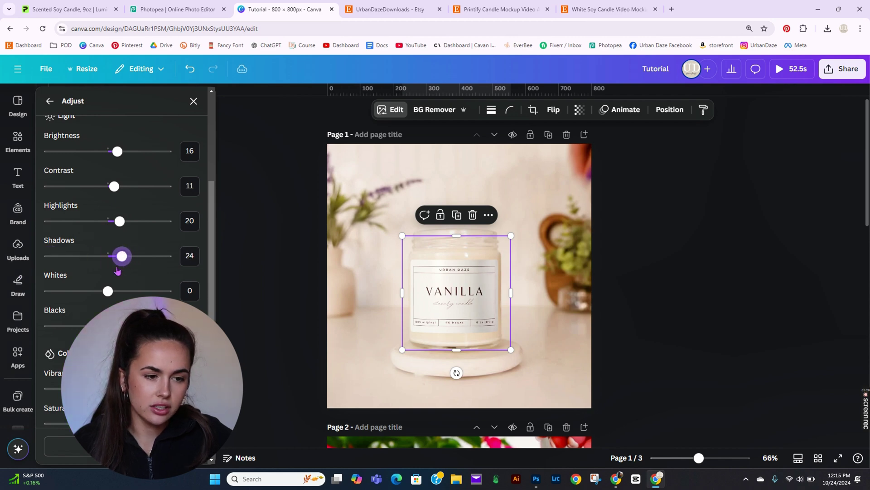
mouse_move(113, 297)
mouse_down()
mouse_move(89, 297)
mouse_move(118, 297)
mouse_up()
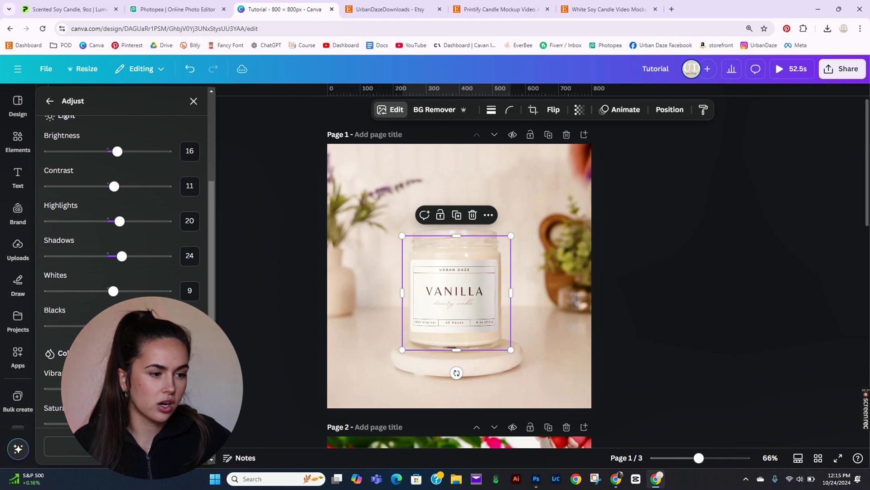
click(657, 268)
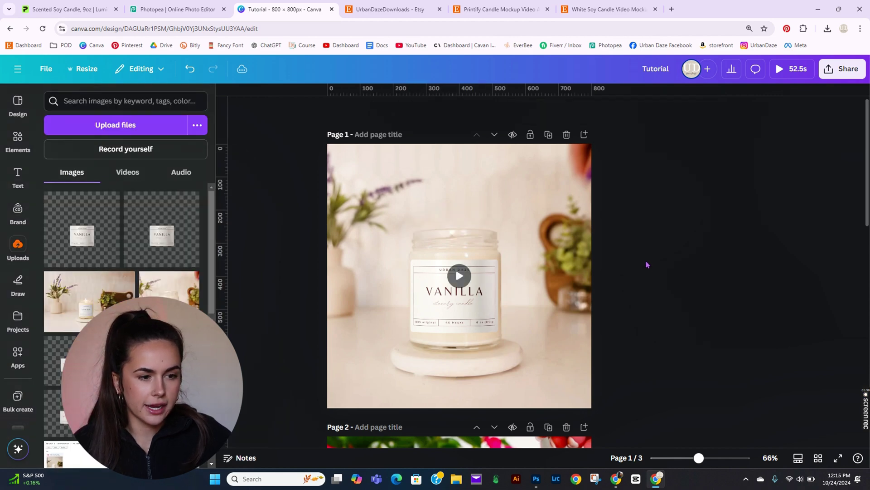
Play the page 1 candle video to check the label overlay, and pause it.
click(484, 267)
click(623, 249)
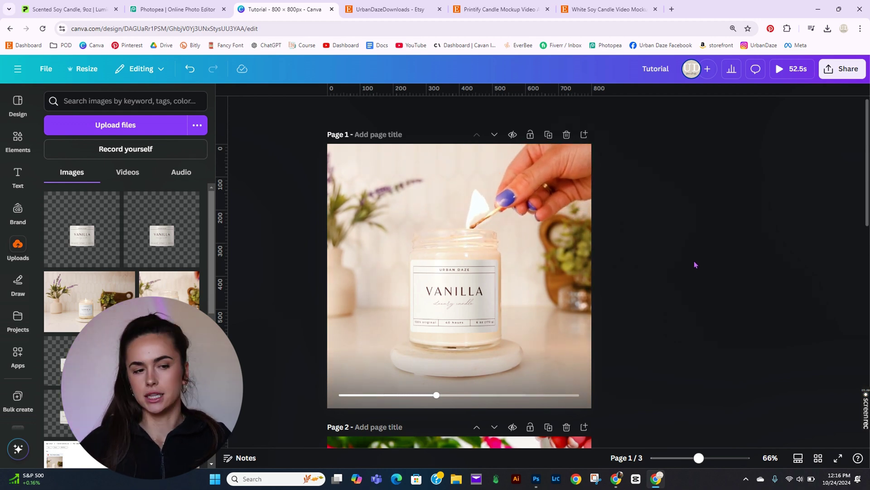
key(space)
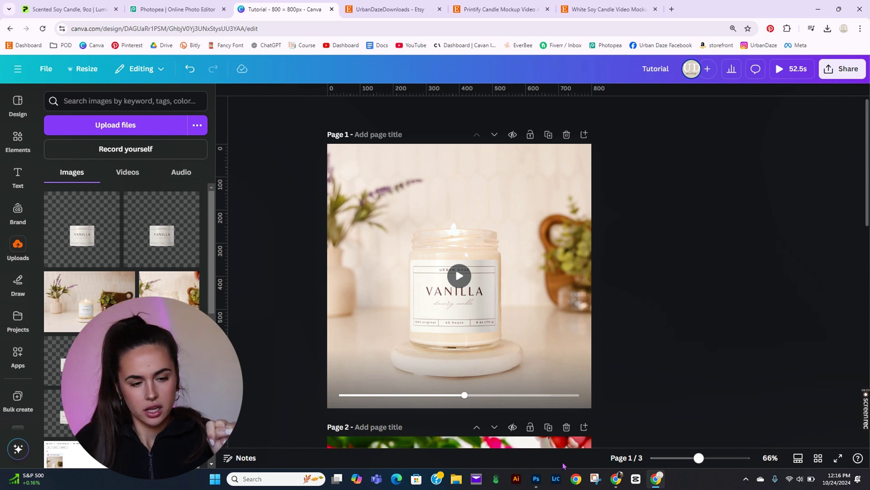
Switch to Photoshop and open the contents of the change artwork here smart object in Lit Kitchen Candle.psd.
click(542, 478)
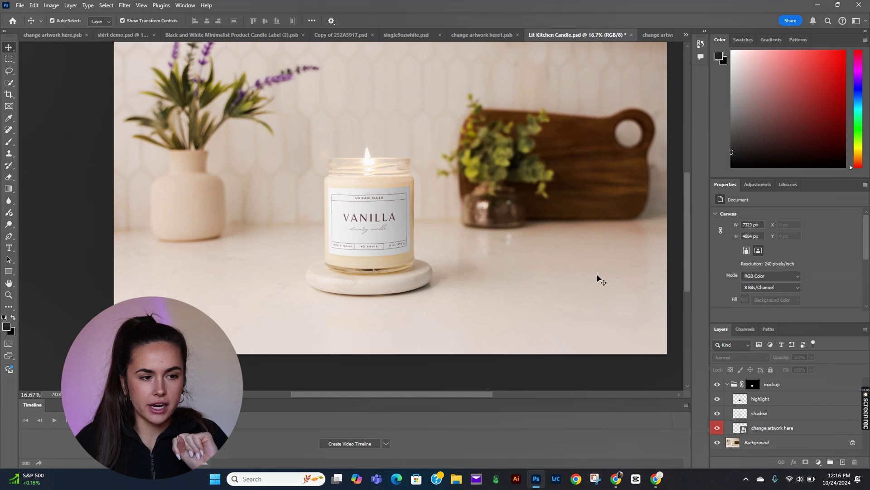
click(737, 427)
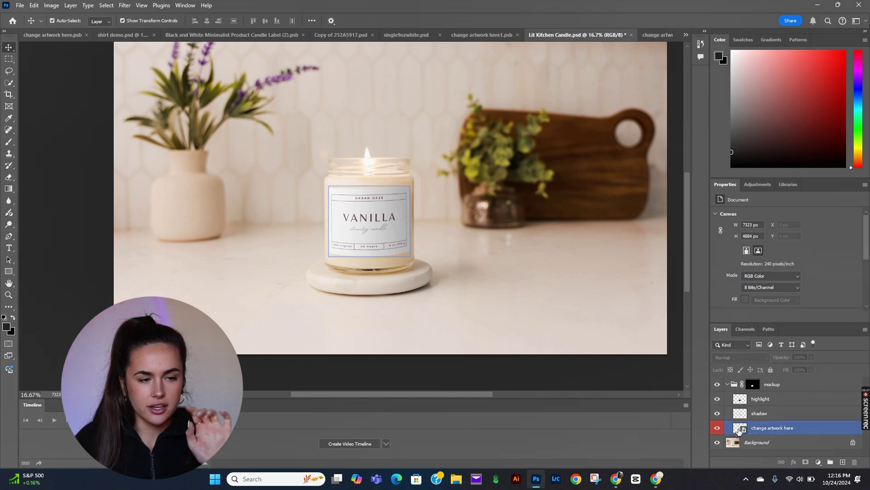
double_click(738, 429)
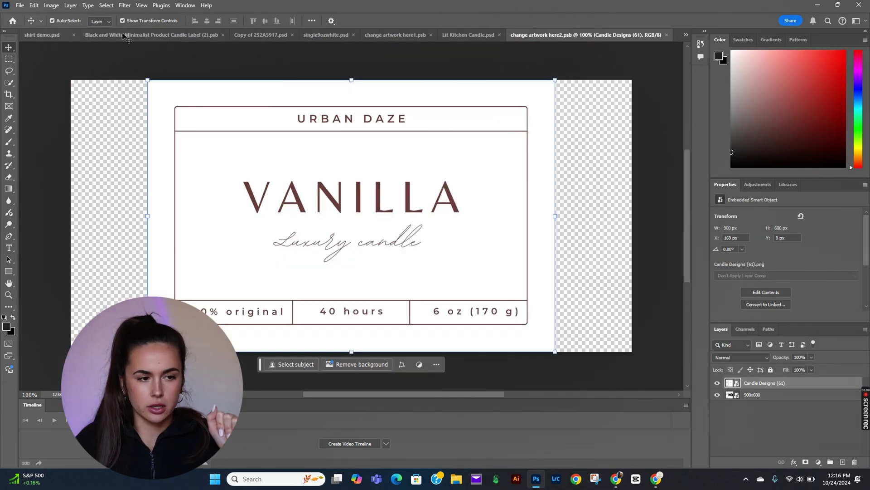
Place the Candle Designs (61) image from Downloads as an embedded object in the artwork file and save it.
click(20, 5)
click(45, 194)
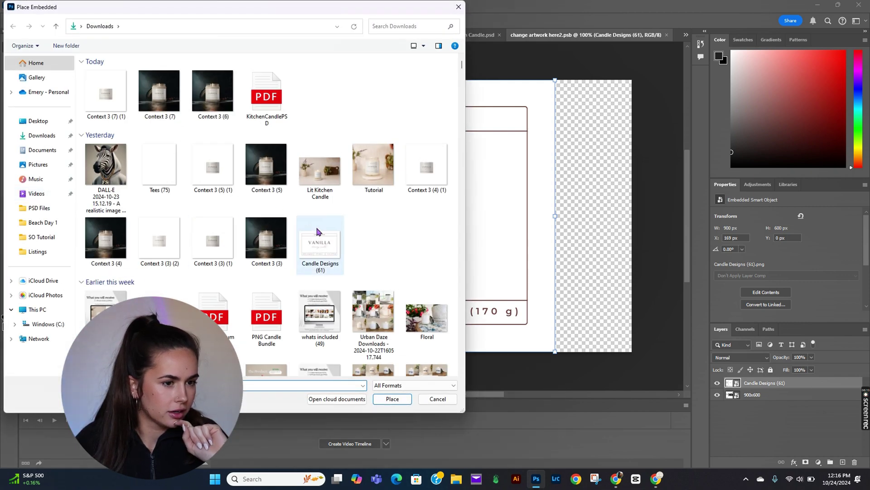
double_click(316, 223)
click(449, 20)
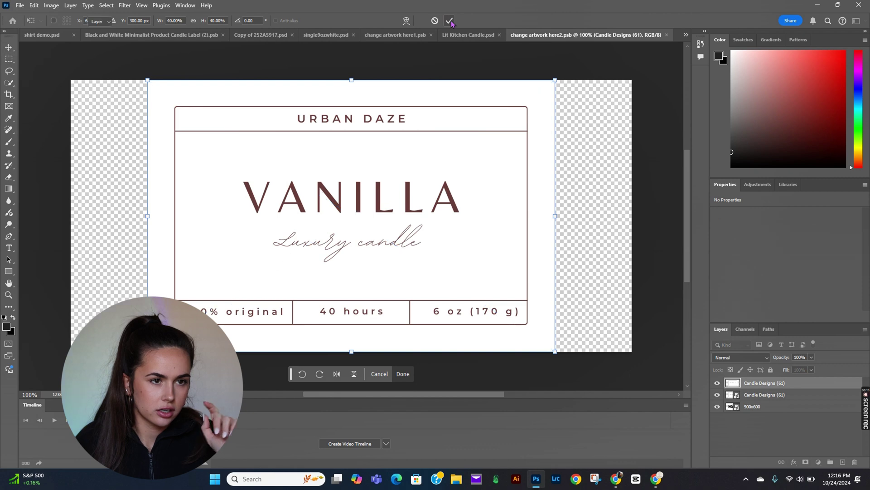
key(ctrl+s)
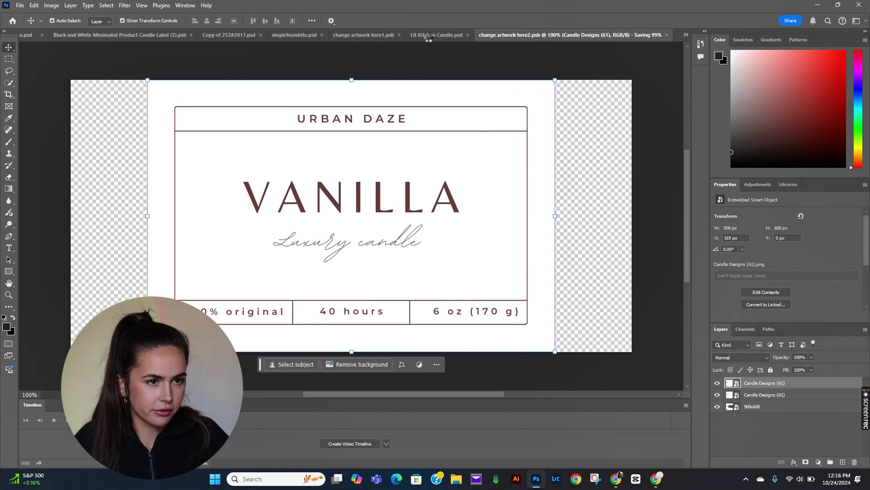
Return to the Lit Kitchen Candle mockup and examine the label on the jar up close.
click(447, 39)
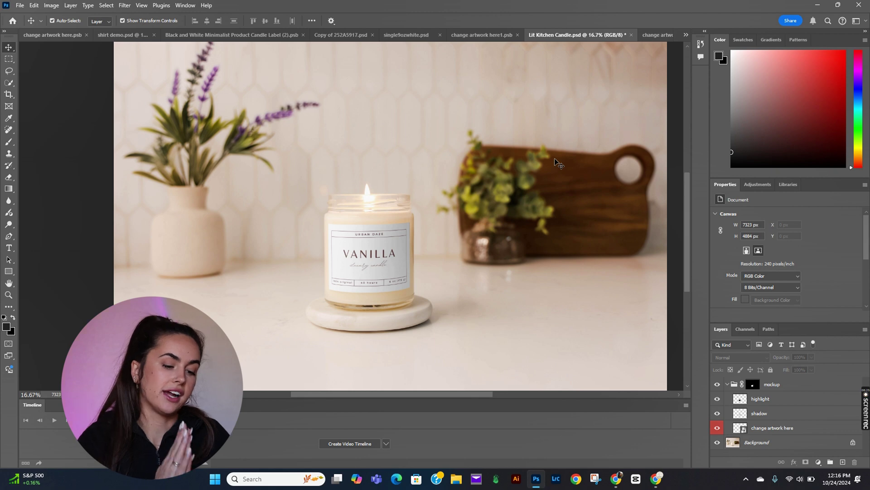
key(ctrl+plus)
key(ctrl+plus)
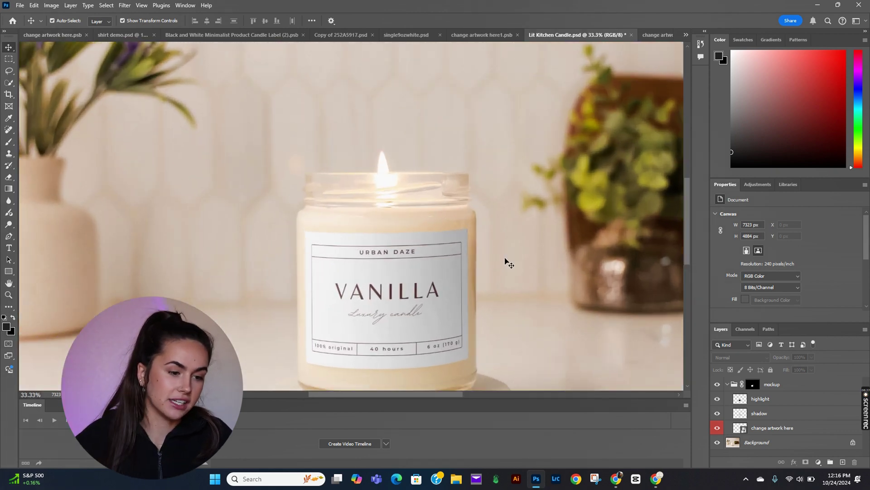
drag(498, 257, 472, 181)
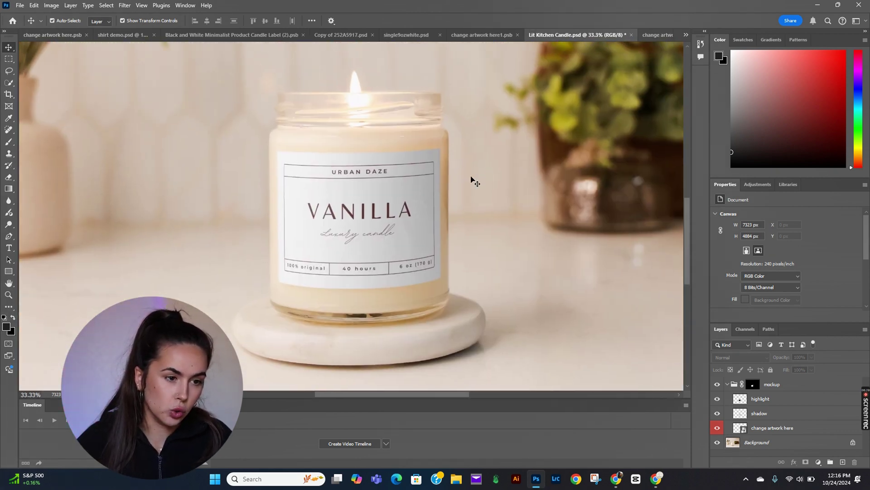